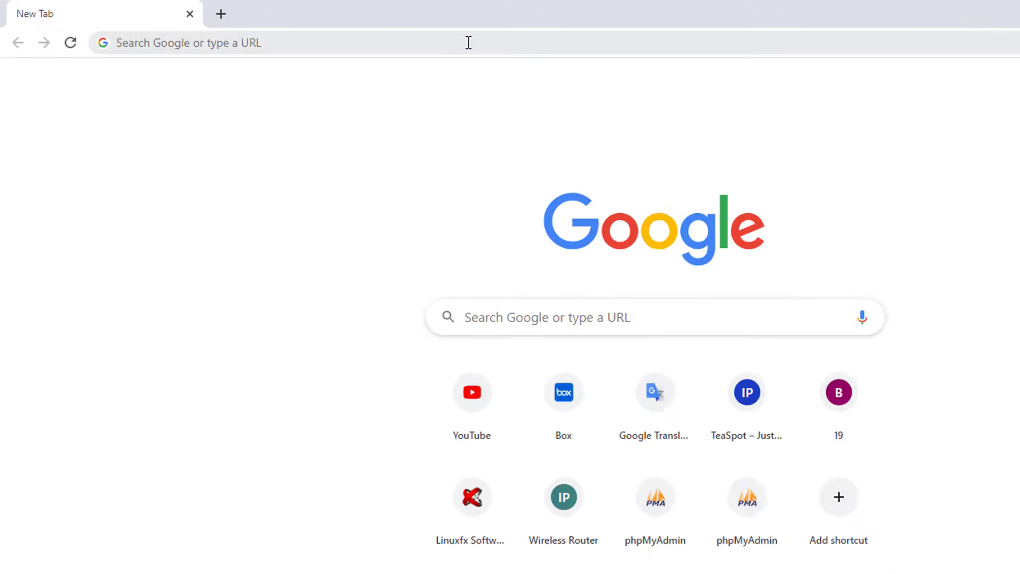
# Search Google for rufus, open the official Rufus website and download Rufus 3.9
pyautogui.write('rufus')
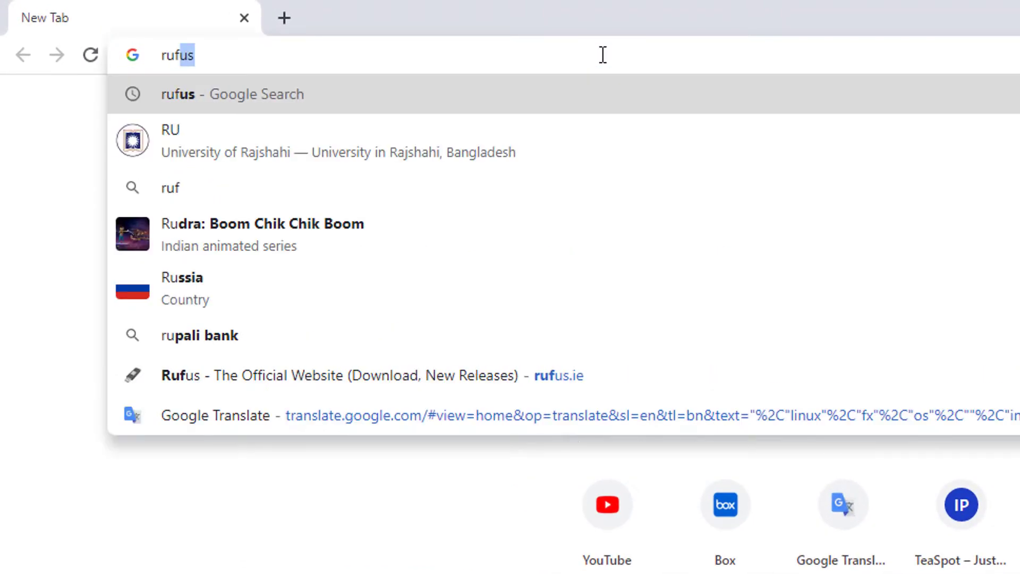
pyautogui.press('Return')
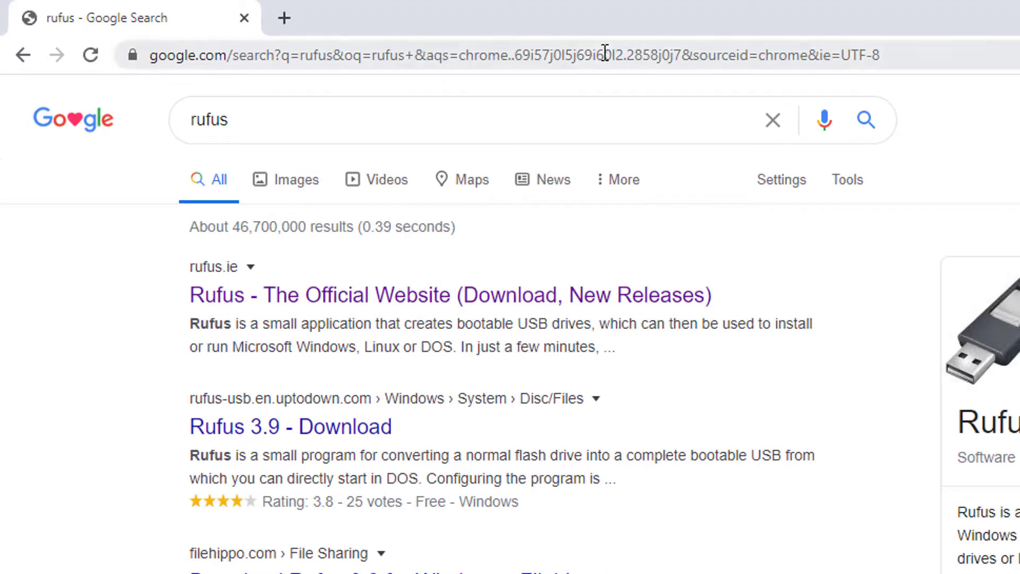
pyautogui.click(530, 304)
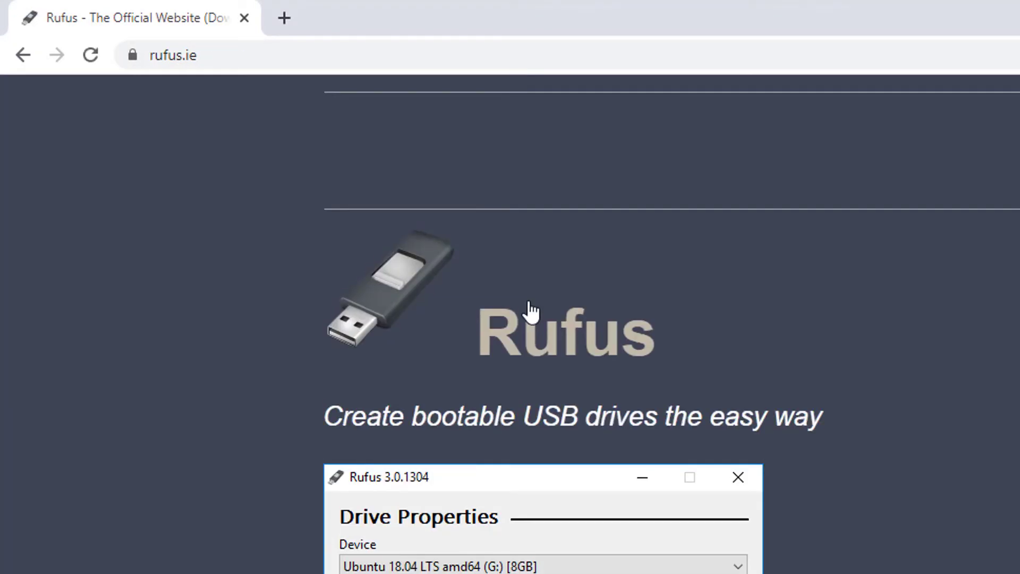
pyautogui.scroll(-15, 529, 311)
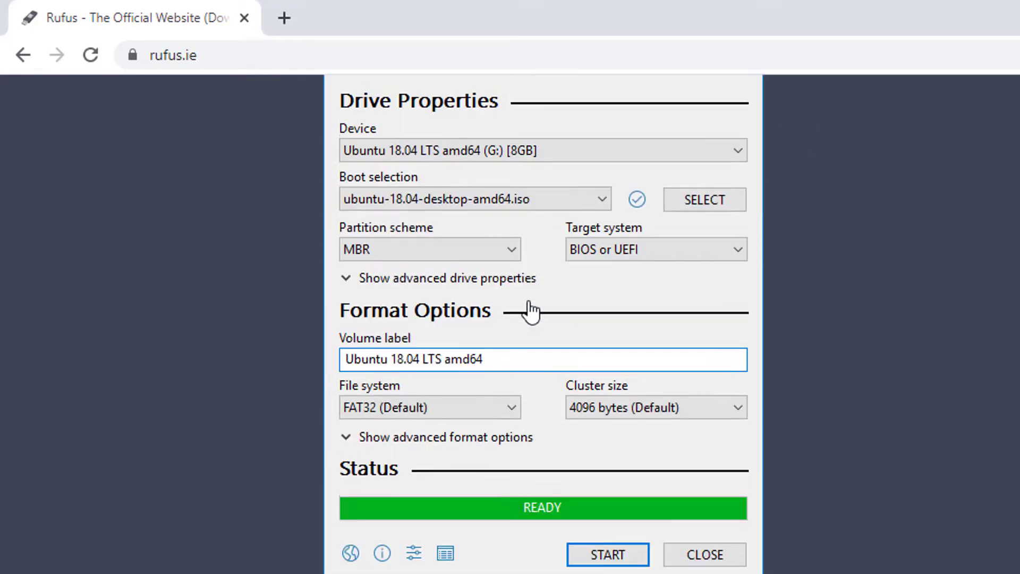
pyautogui.scroll(-2, 528, 301)
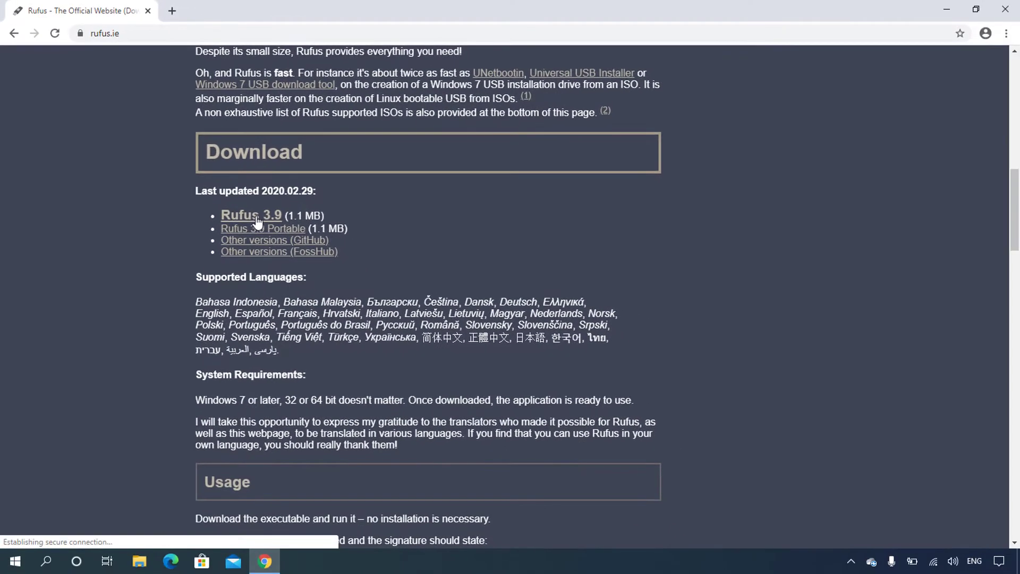
pyautogui.click(256, 218)
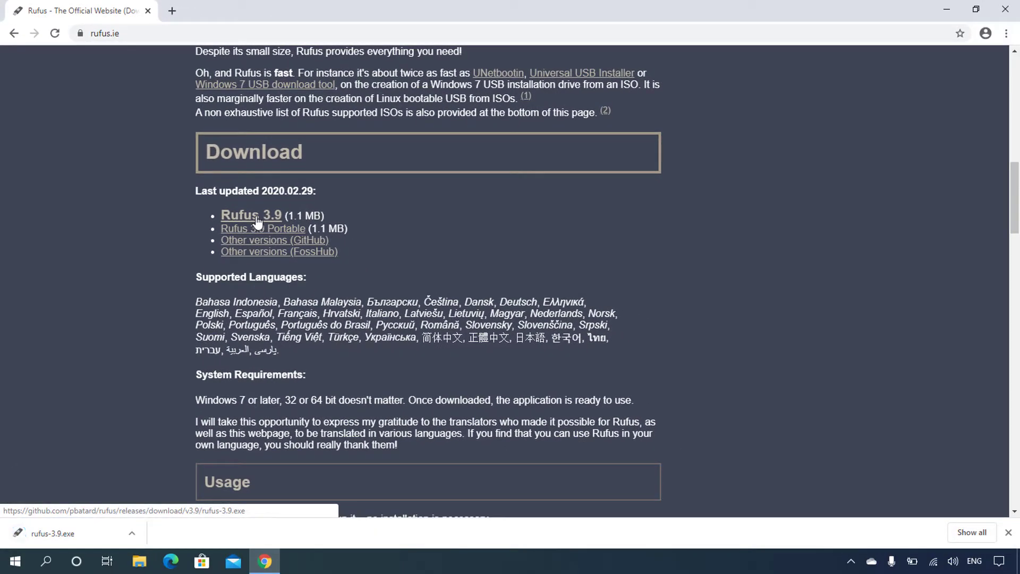
# Search for "windows 10 iso" in a new browser tab and download the media creation tool from Microsoft's Download Windows 10 page
pyautogui.click(171, 11)
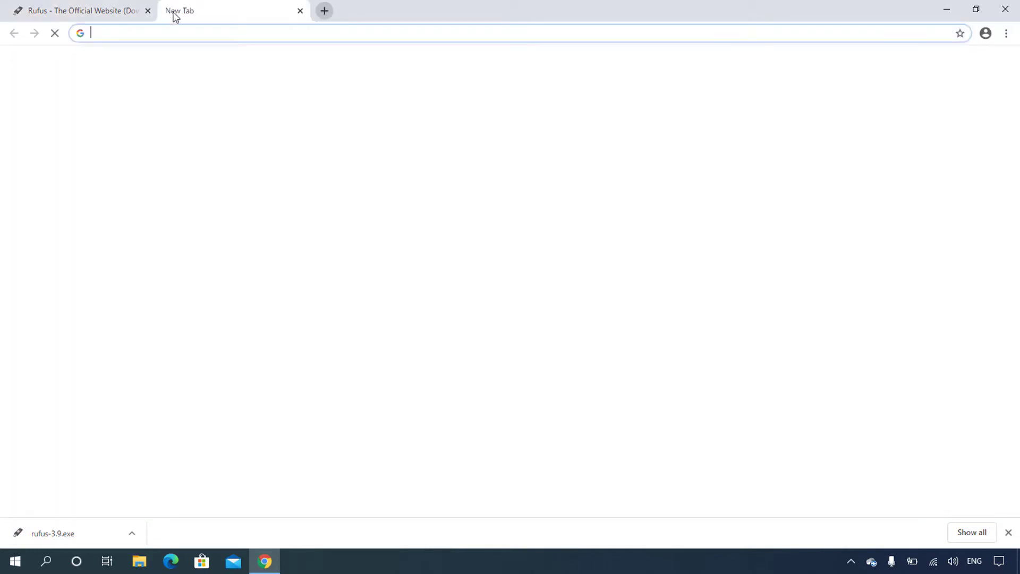
pyautogui.write('w')
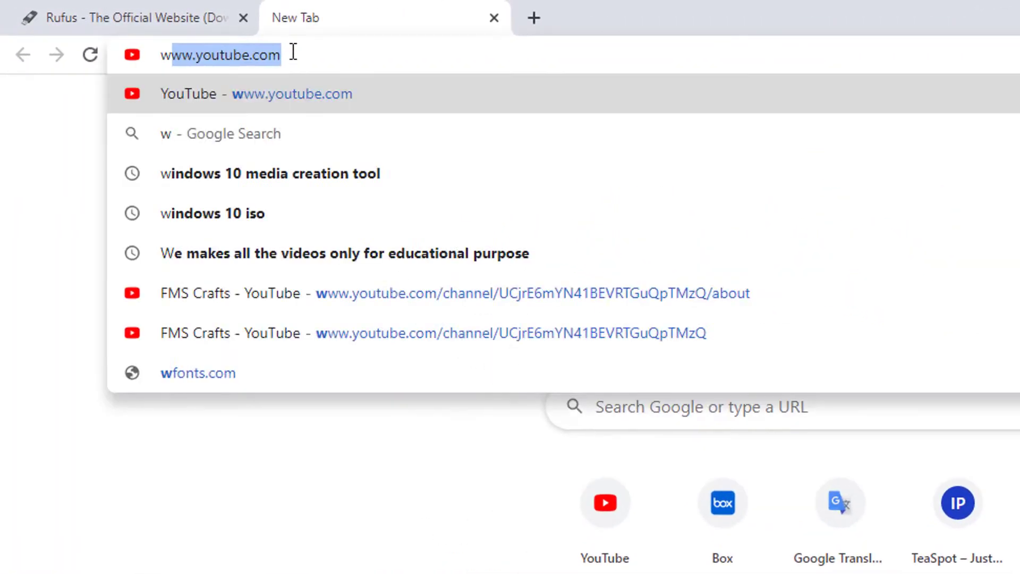
pyautogui.write('indows 10 iso')
pyautogui.press('Return')
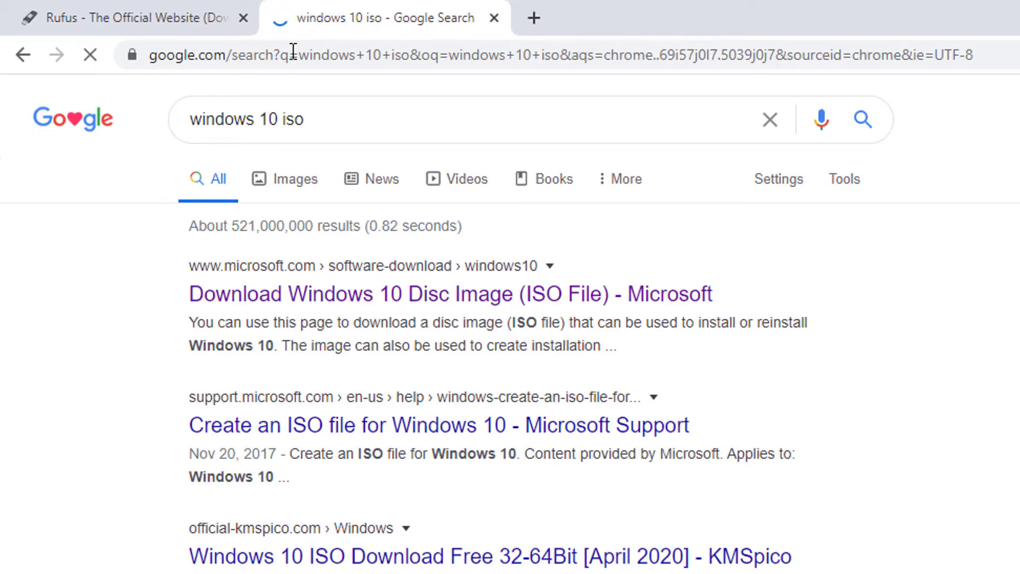
pyautogui.click(353, 297)
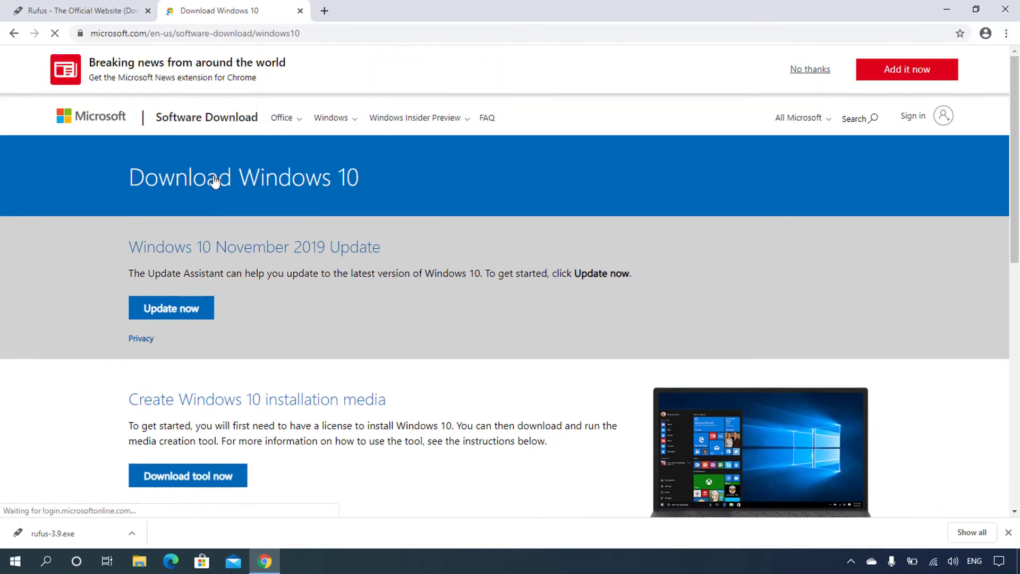
pyautogui.scroll(-3, 215, 178)
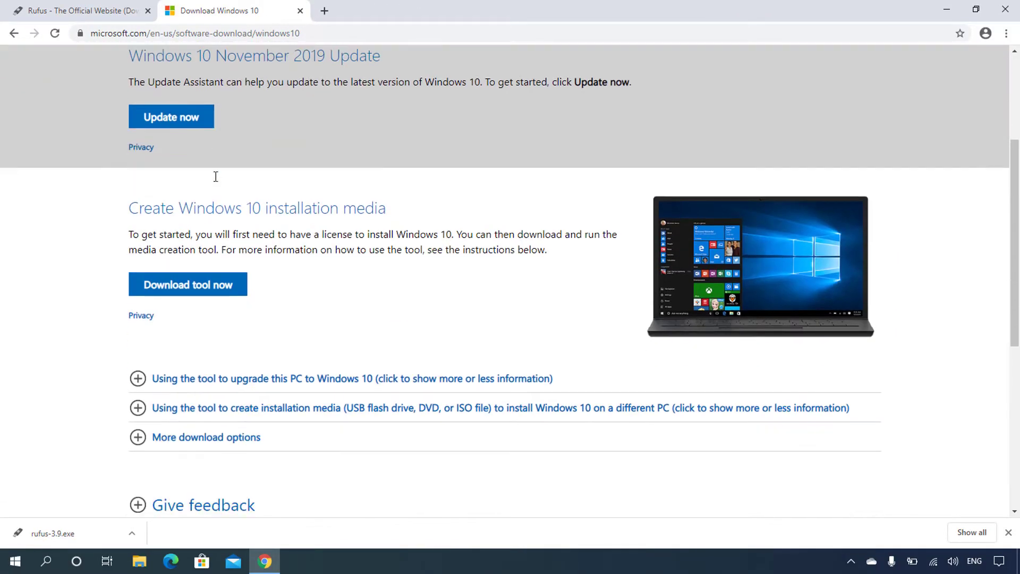
pyautogui.click(217, 291)
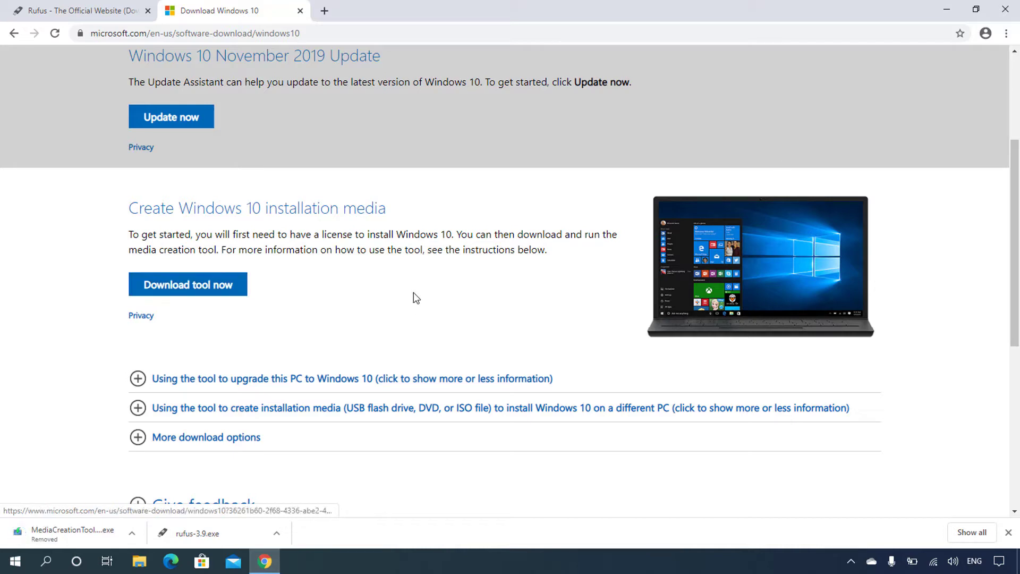
# Run the downloaded MediaCreationTool from the desktop and accept its licence terms
pyautogui.click(952, 9)
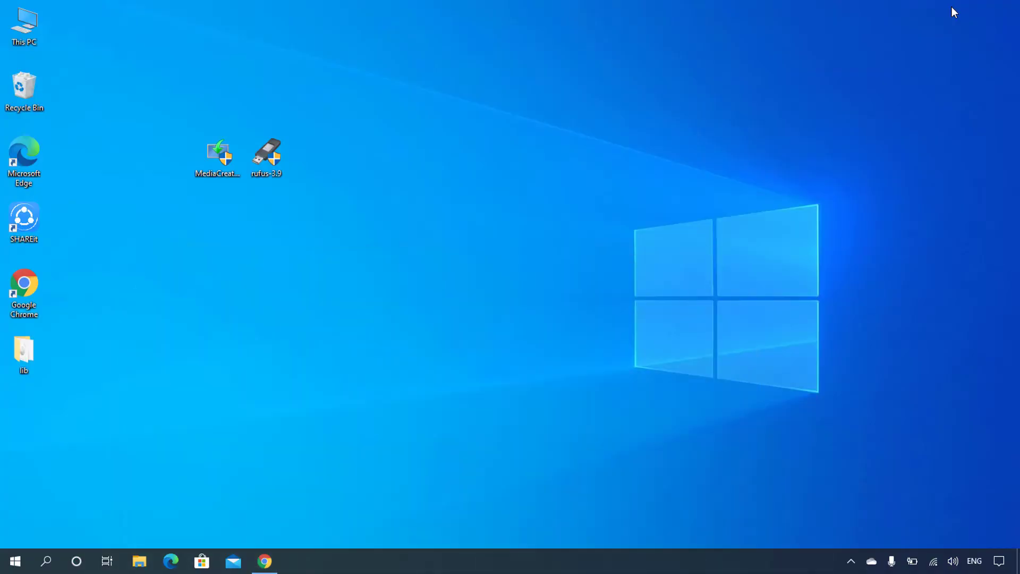
pyautogui.moveTo(368, 139); pyautogui.dragTo(174, 228)
pyautogui.click(343, 203)
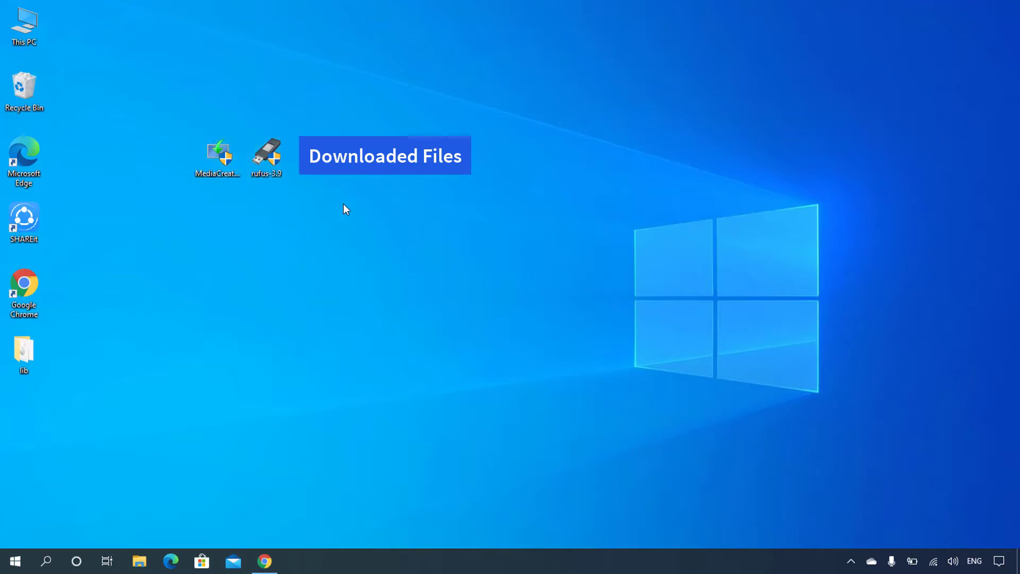
pyautogui.rightClick(214, 155)
pyautogui.click(200, 167)
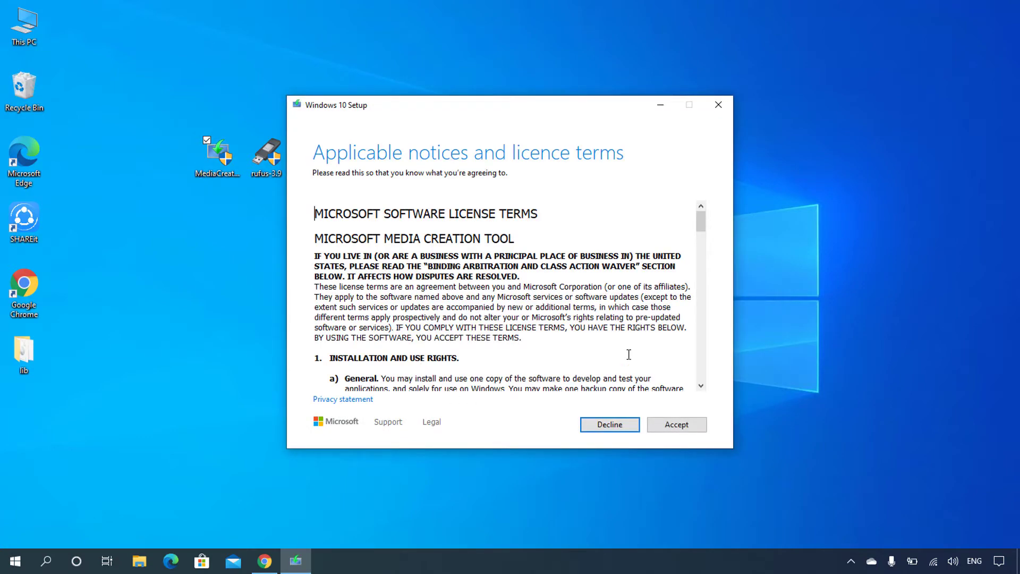
pyautogui.scroll(-6, 647, 335)
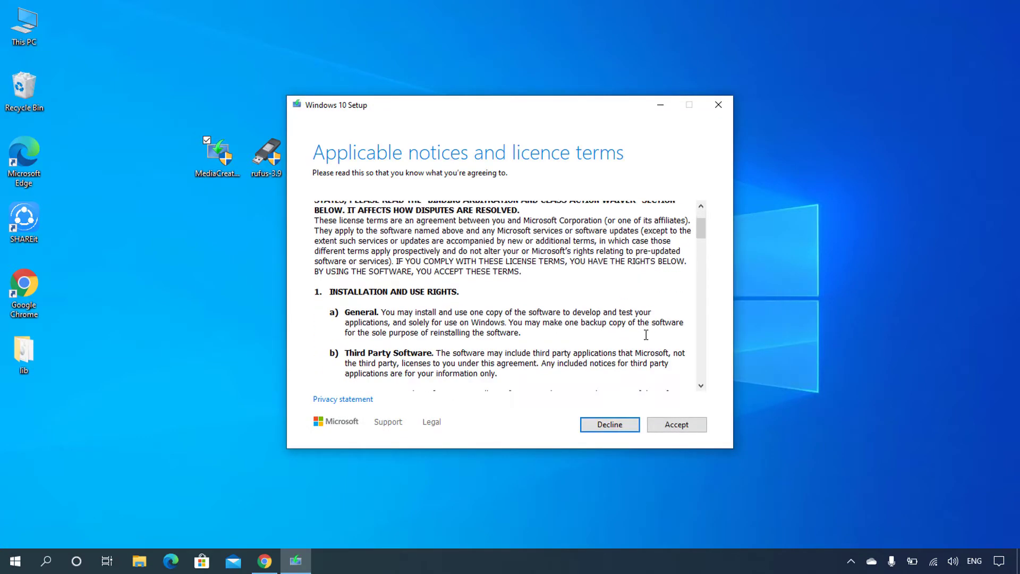
pyautogui.click(690, 425)
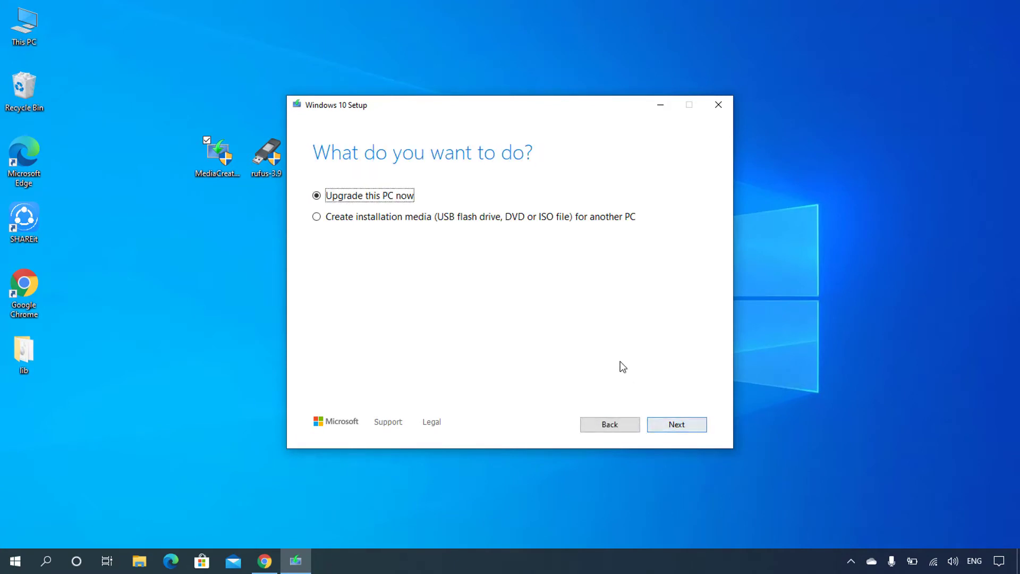
# Choose to create installation media for another PC, replacing the recommended options with English (United States) and 64-bit (x64) architecture
pyautogui.click(371, 219)
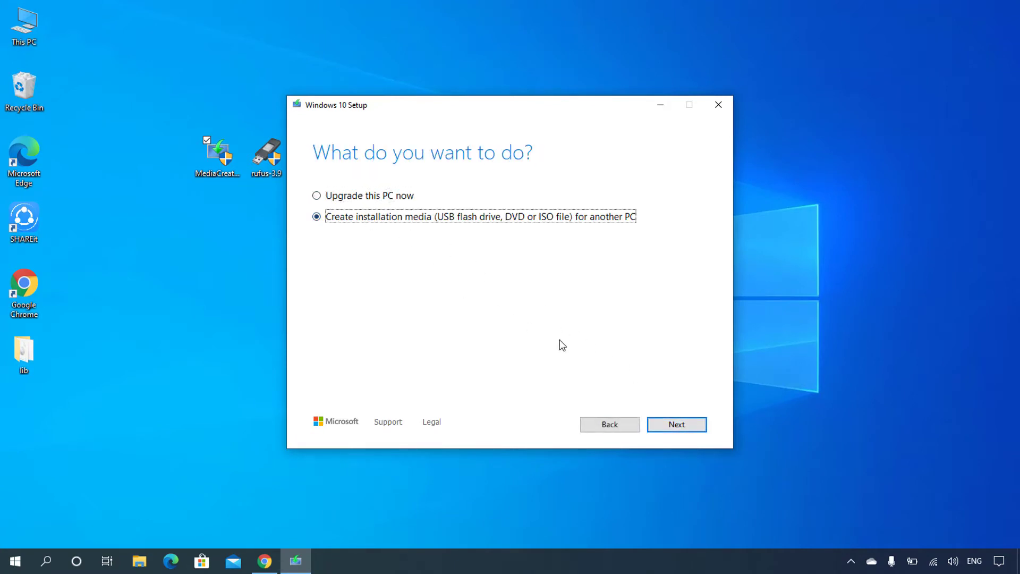
pyautogui.click(678, 424)
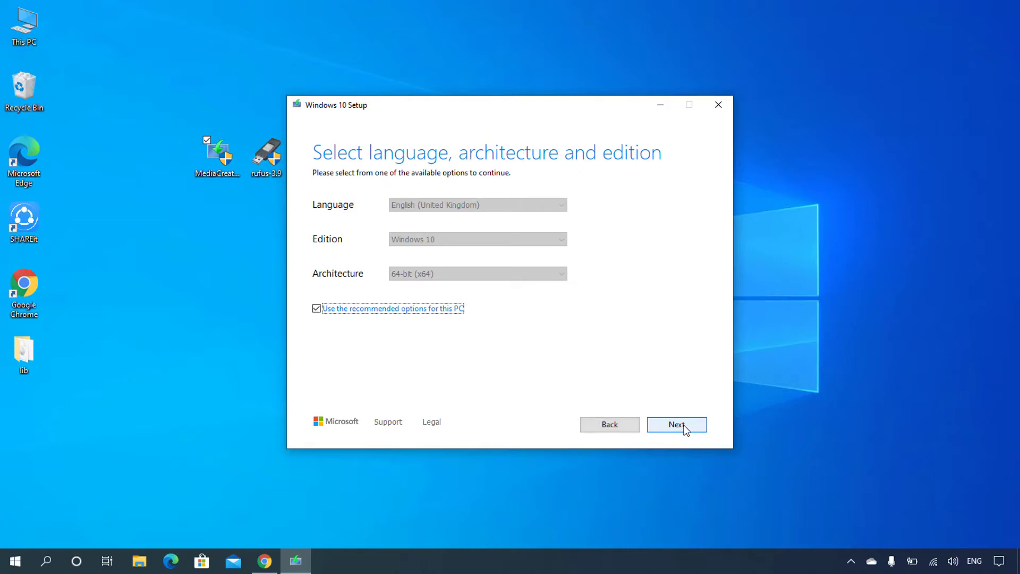
pyautogui.click(317, 310)
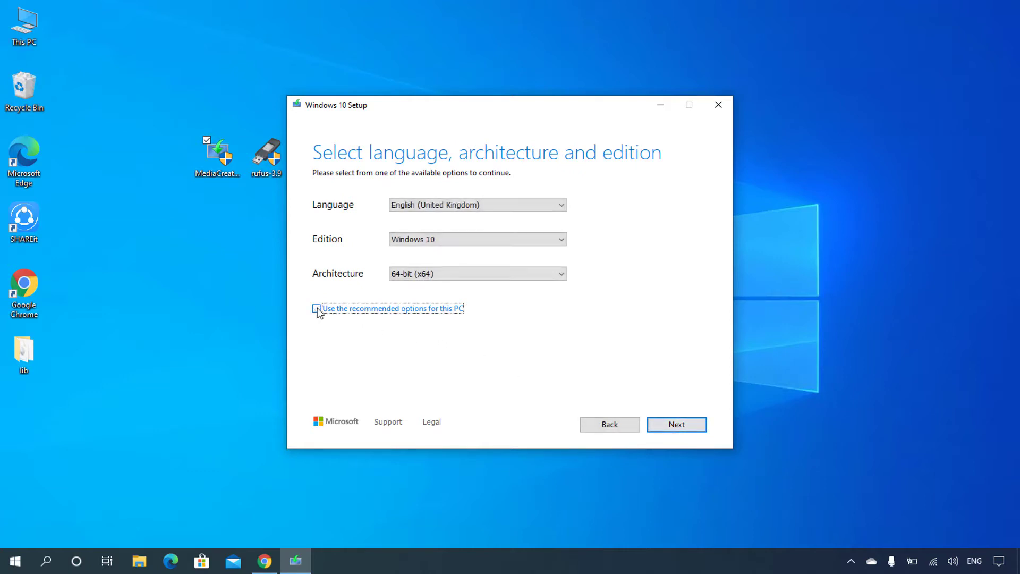
pyautogui.click(459, 207)
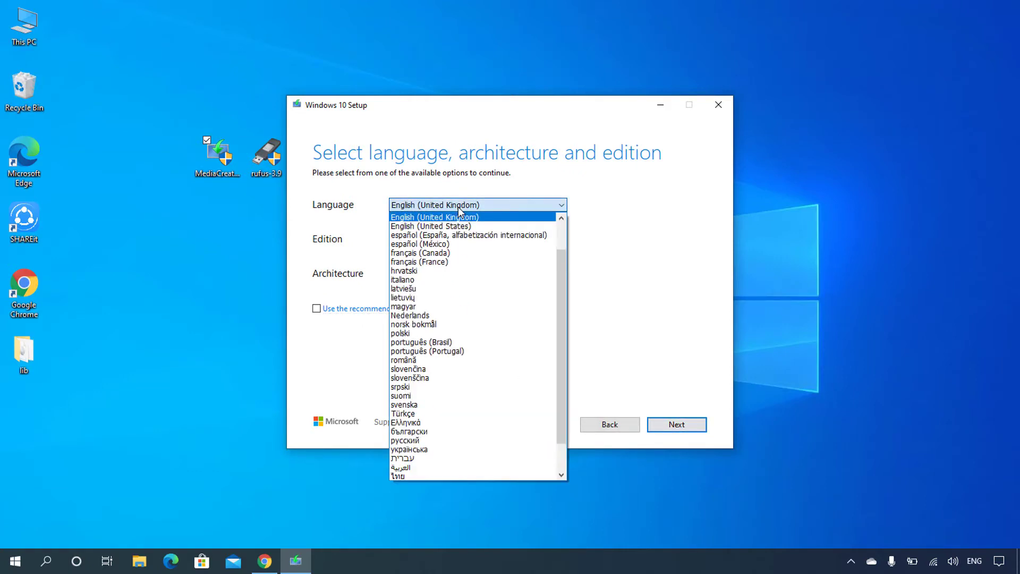
pyautogui.click(465, 223)
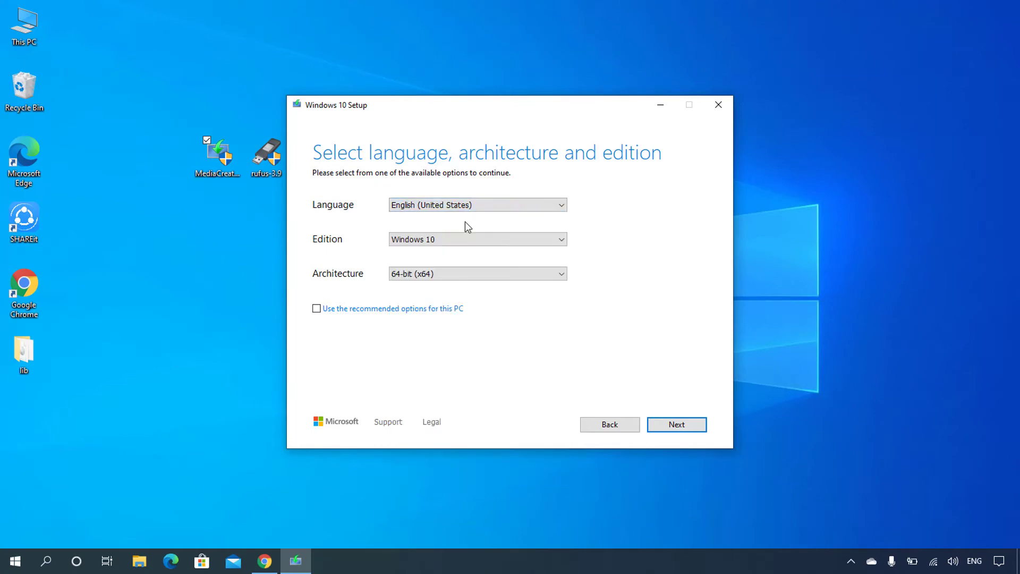
pyautogui.click(498, 274)
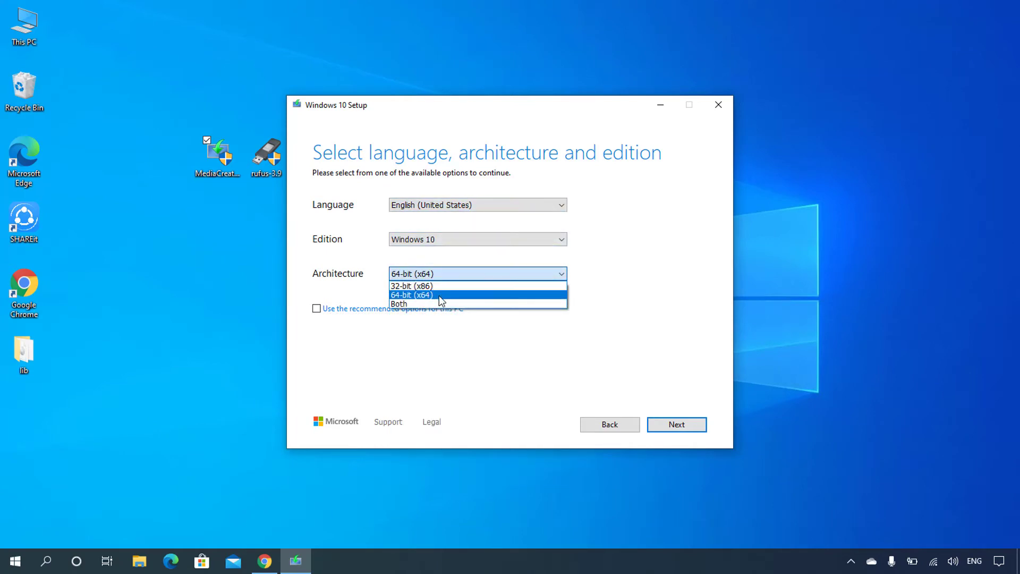
pyautogui.click(440, 296)
pyautogui.click(678, 425)
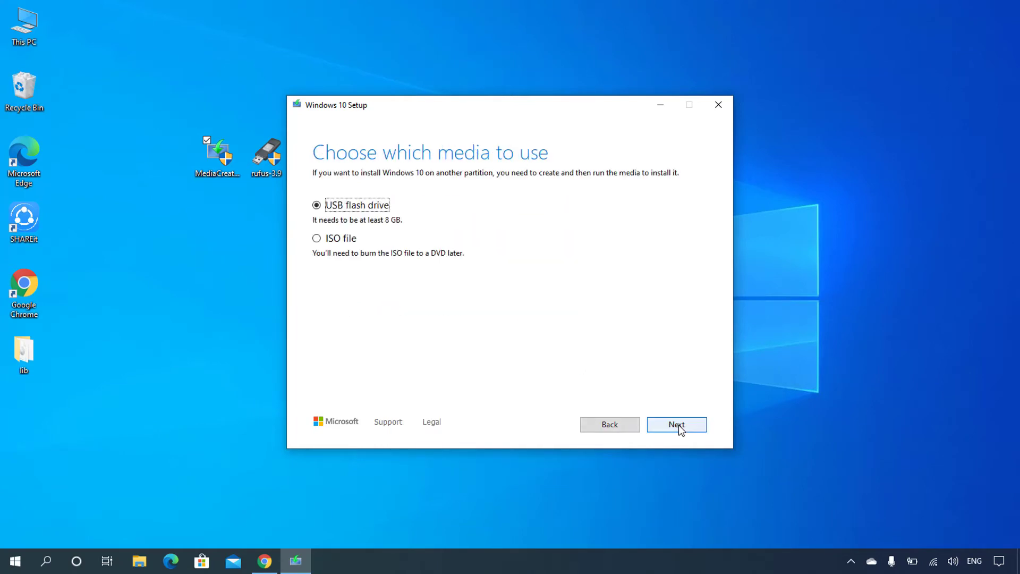
# Choose ISO file as the media and save it to the Desktop under the name Windows
pyautogui.click(316, 239)
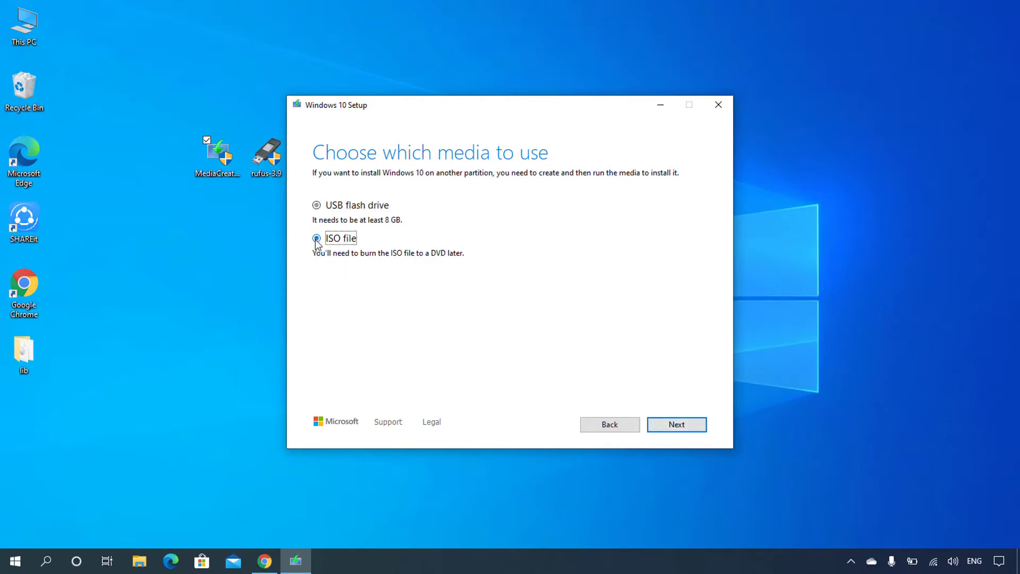
pyautogui.click(683, 426)
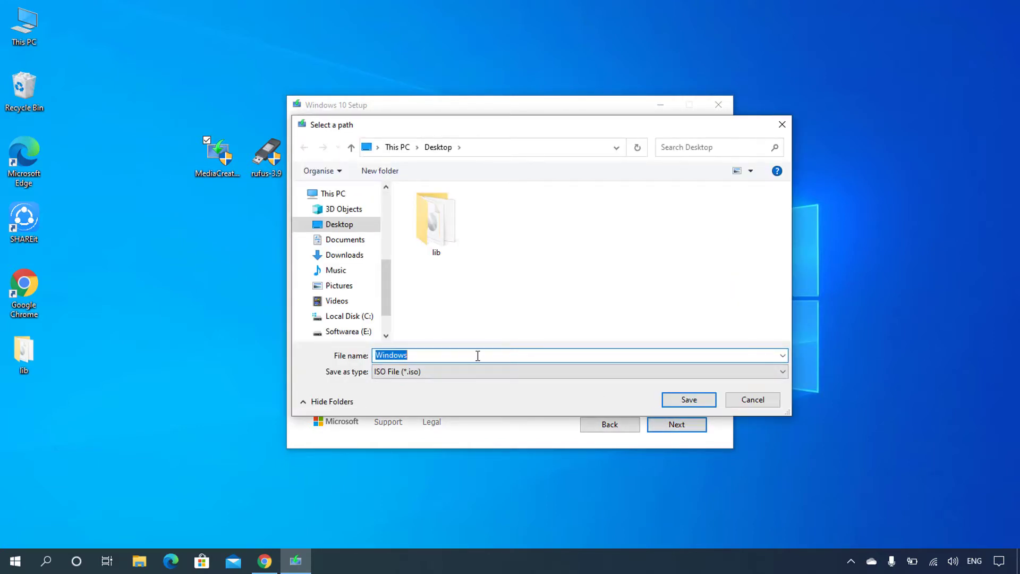
pyautogui.click(688, 399)
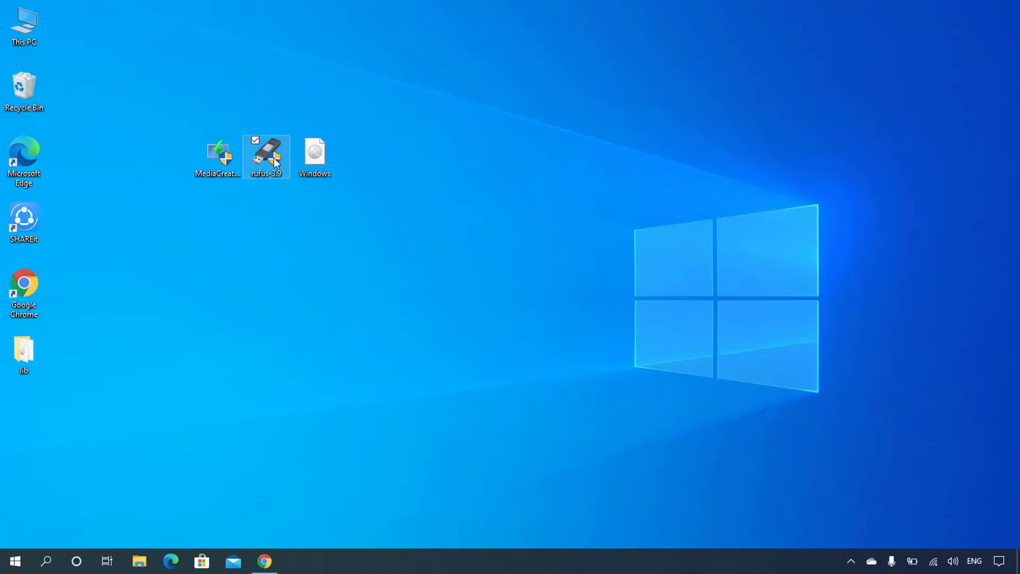
# Launch rufus-3.9 from the desktop and select the NO_LABEL (D:) [64 GB] device with Disk or ISO image as the boot selection
pyautogui.rightClick(276, 164)
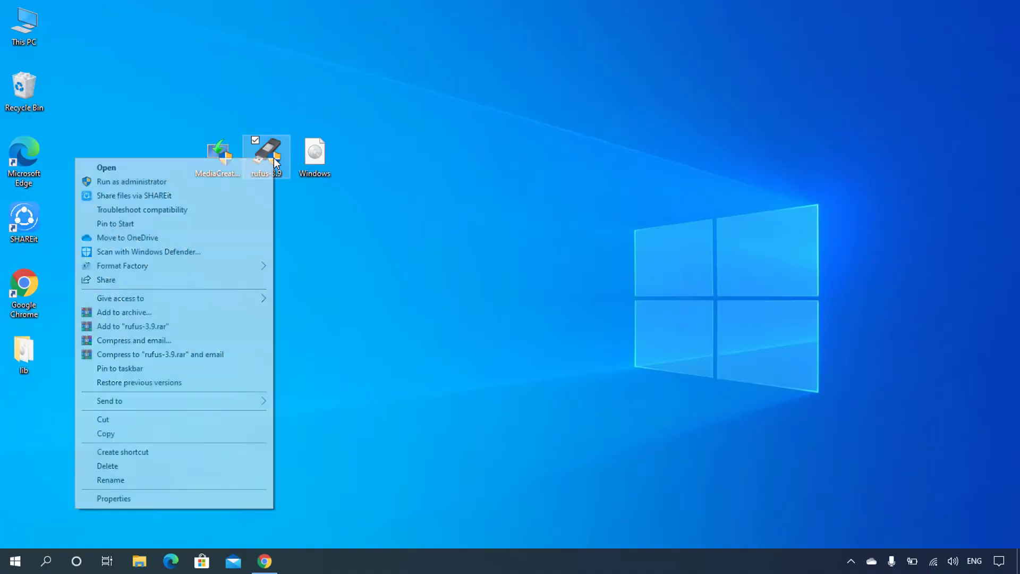
pyautogui.click(251, 168)
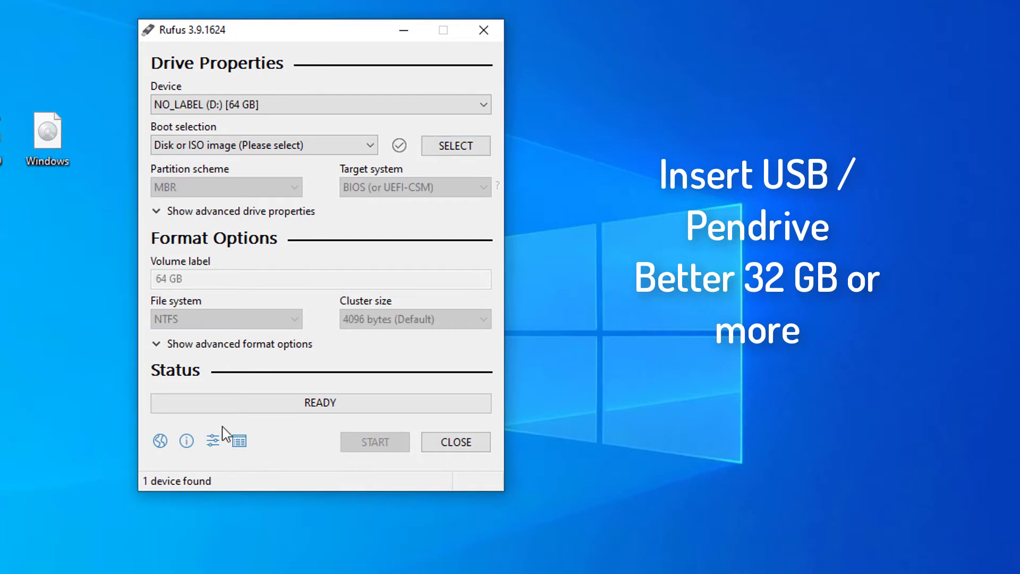
pyautogui.click(284, 109)
pyautogui.click(255, 122)
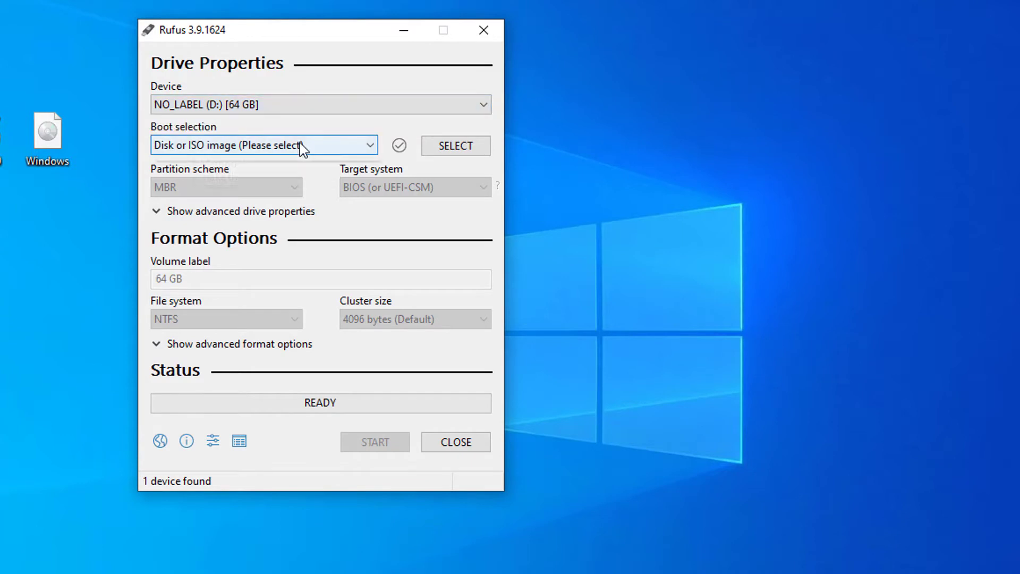
pyautogui.click(292, 145)
pyautogui.click(235, 189)
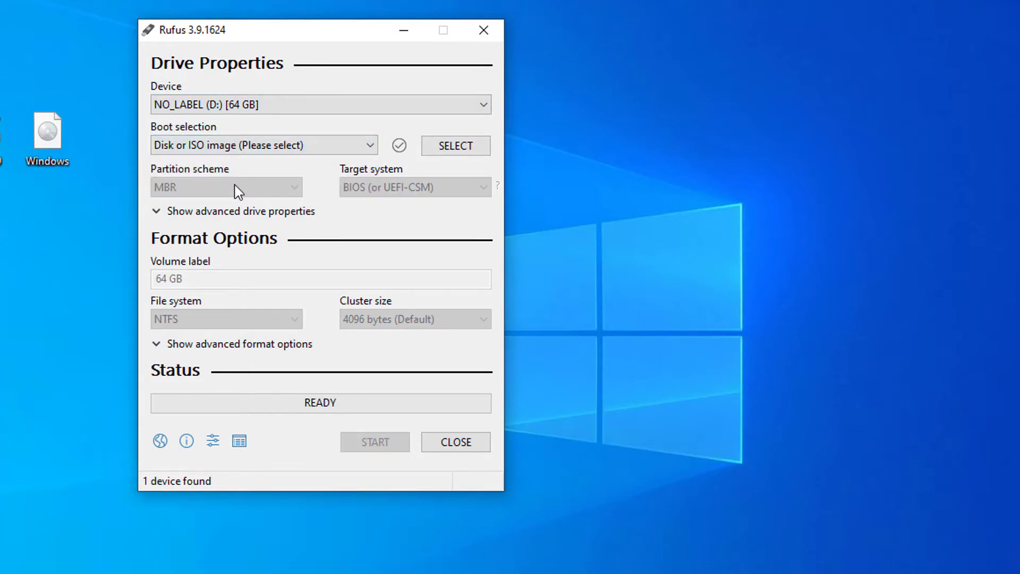
# Load the Windows ISO file from the Desktop as the boot image
pyautogui.click(470, 151)
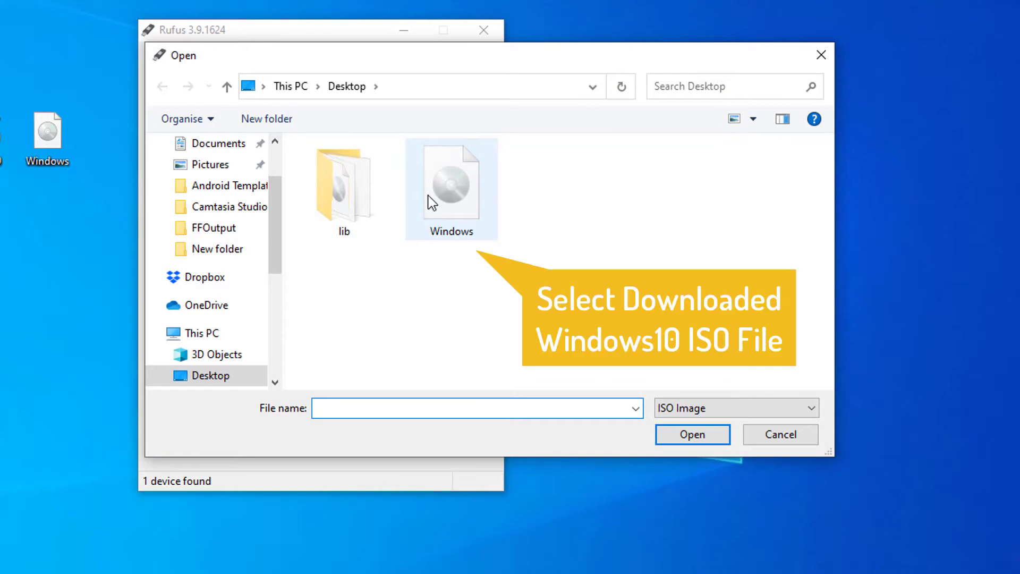
pyautogui.click(452, 196)
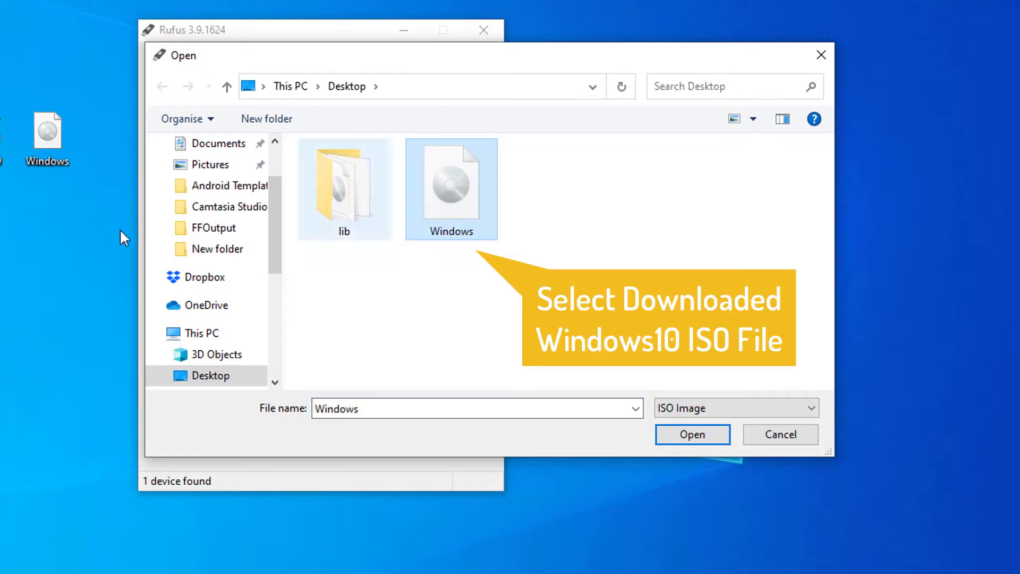
pyautogui.click(679, 429)
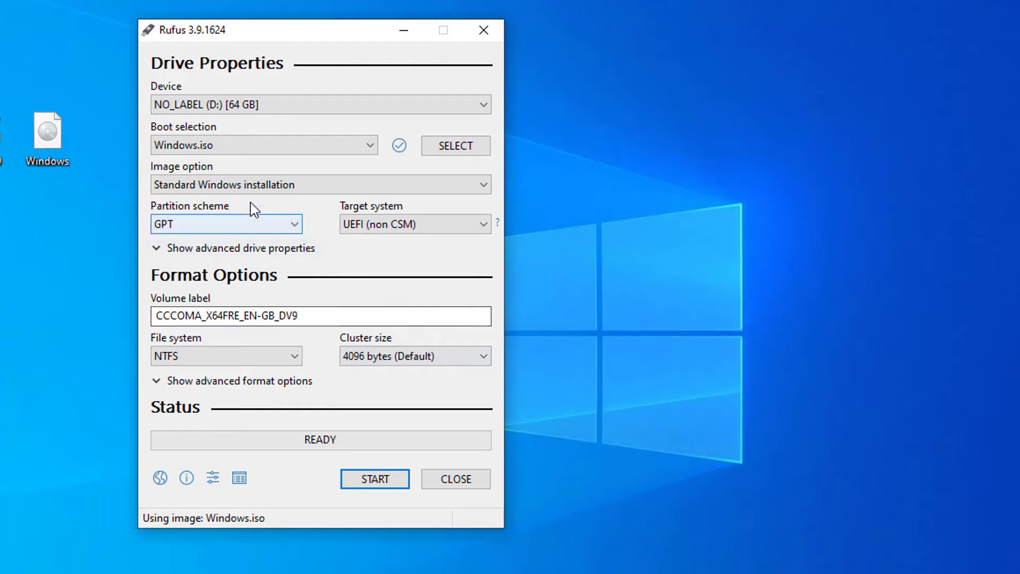
# Set the image option to Windows To Go, with MBR as the partition scheme and BIOS or UEFI as the target system
pyautogui.click(234, 185)
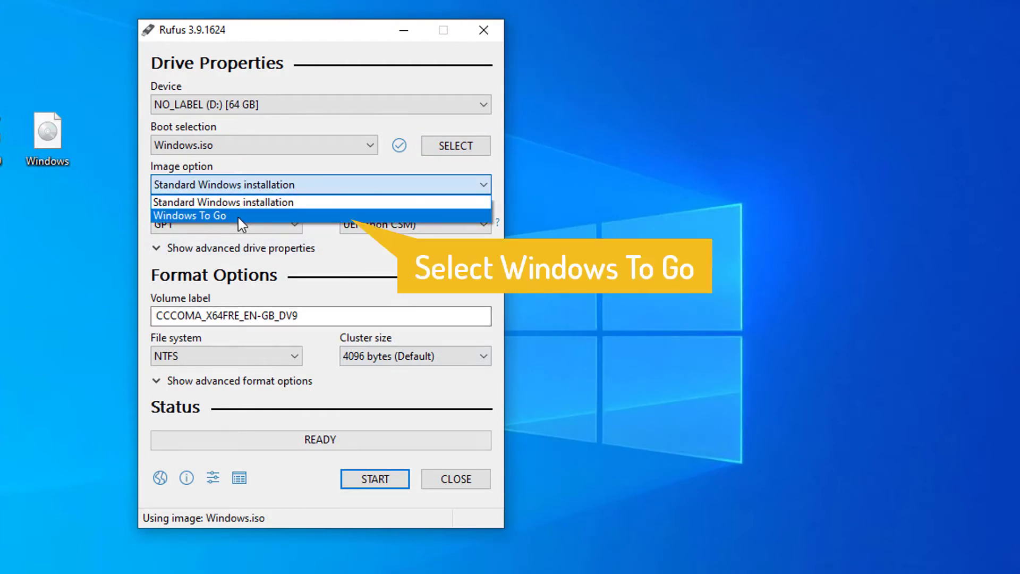
pyautogui.click(240, 217)
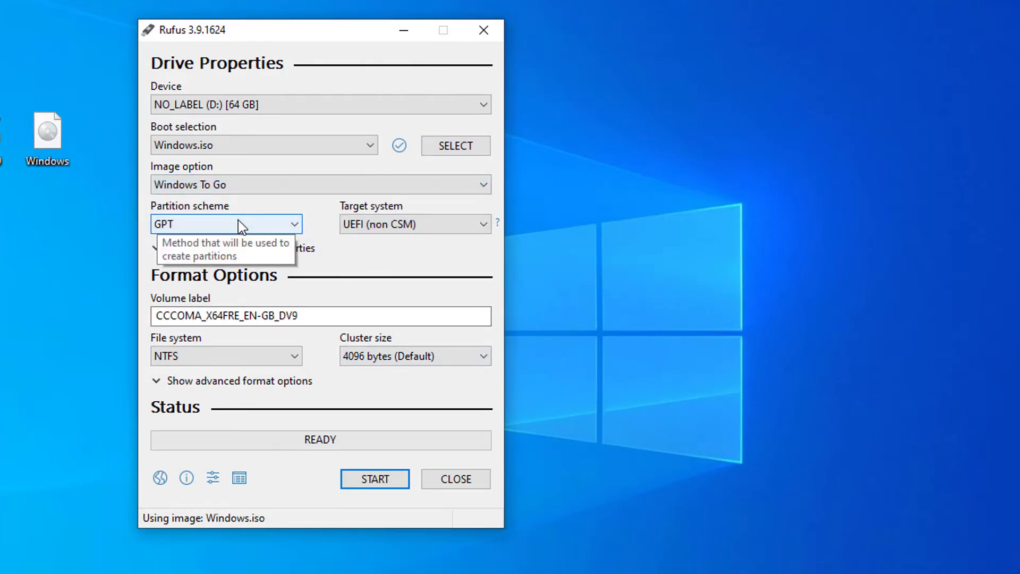
pyautogui.click(238, 224)
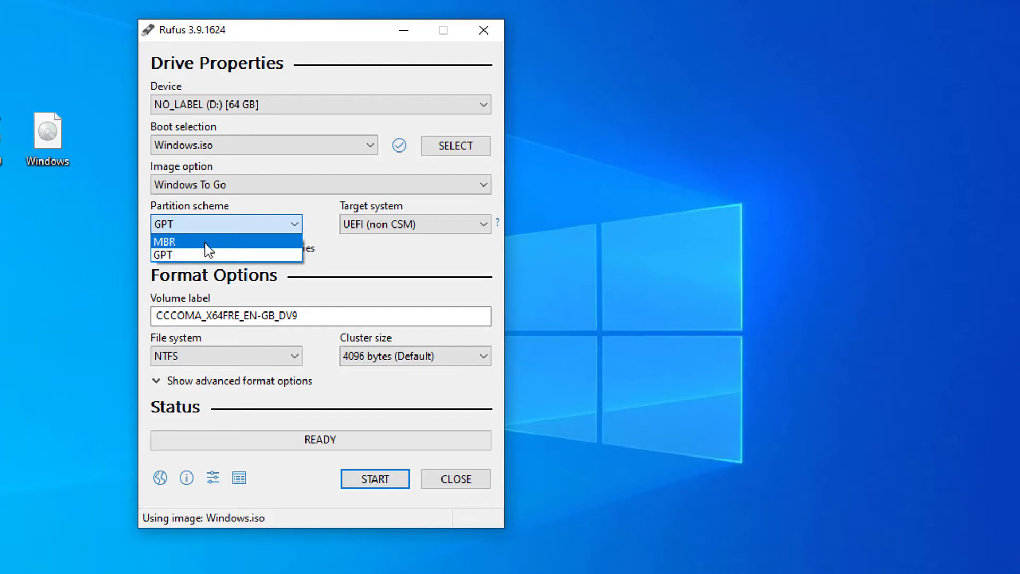
pyautogui.click(205, 243)
pyautogui.click(362, 228)
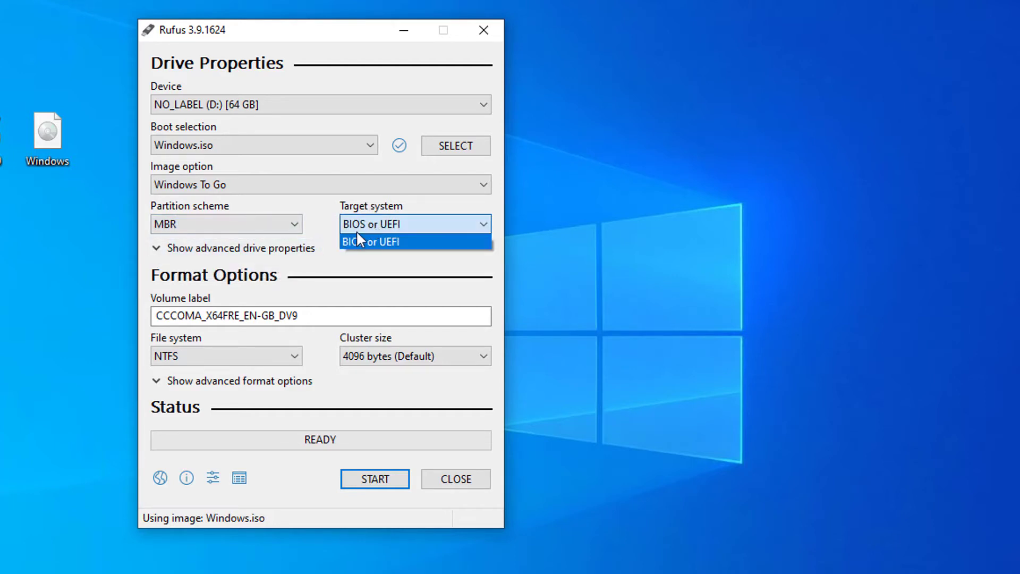
pyautogui.click(380, 245)
# Set the format options to NTFS with a cluster size of 4096 bytes (Default) and the volume label Windows 10 Live
pyautogui.click(276, 356)
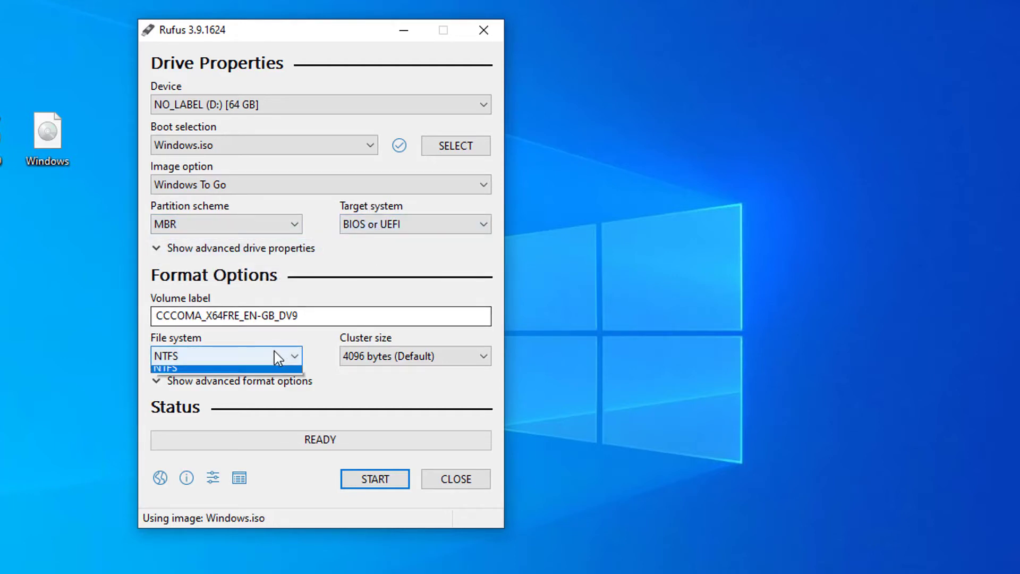
pyautogui.click(175, 374)
pyautogui.click(425, 358)
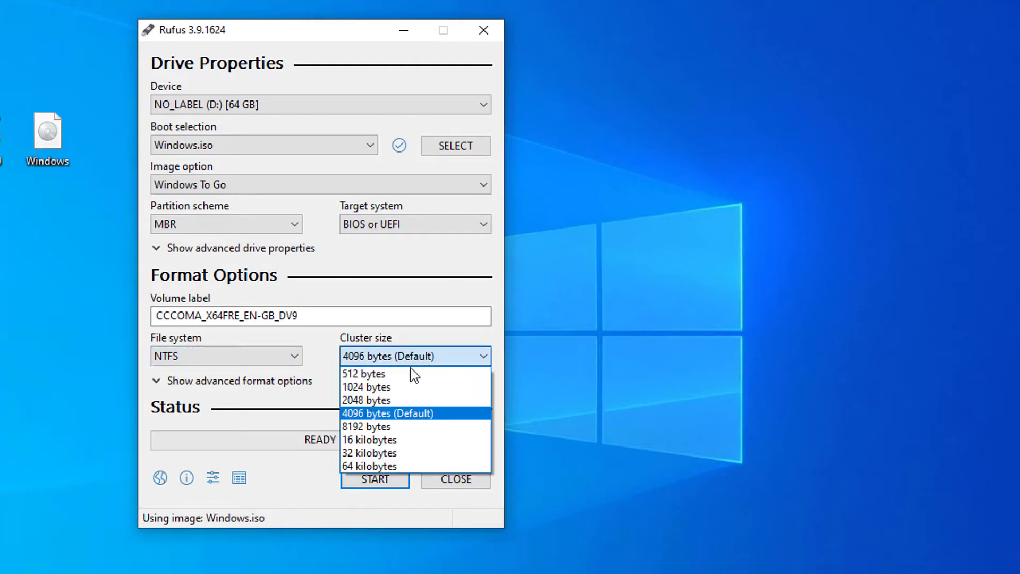
pyautogui.click(396, 414)
pyautogui.click(325, 318)
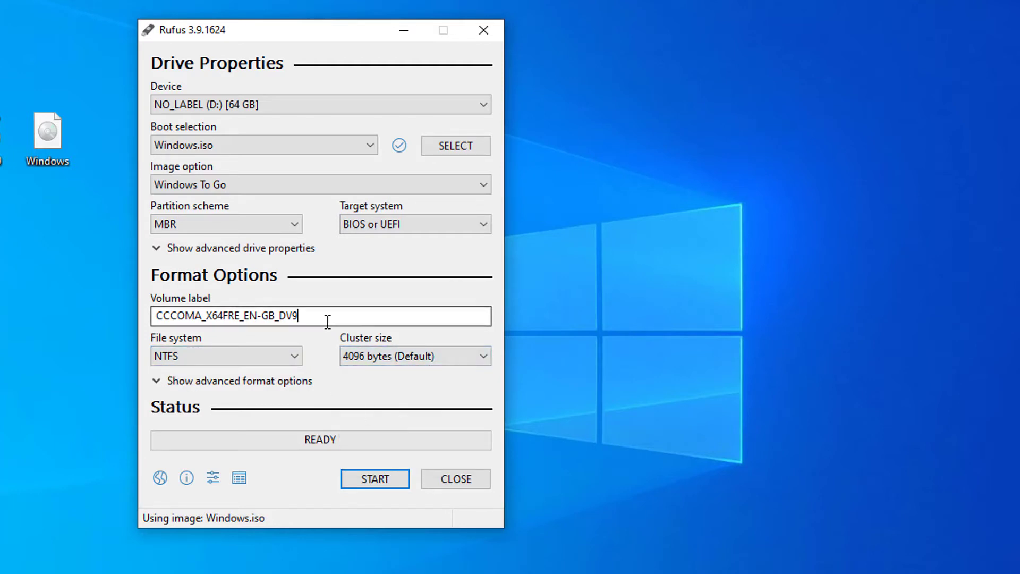
pyautogui.moveTo(329, 318); pyautogui.dragTo(137, 327)
pyautogui.write('Windows 10 Live')
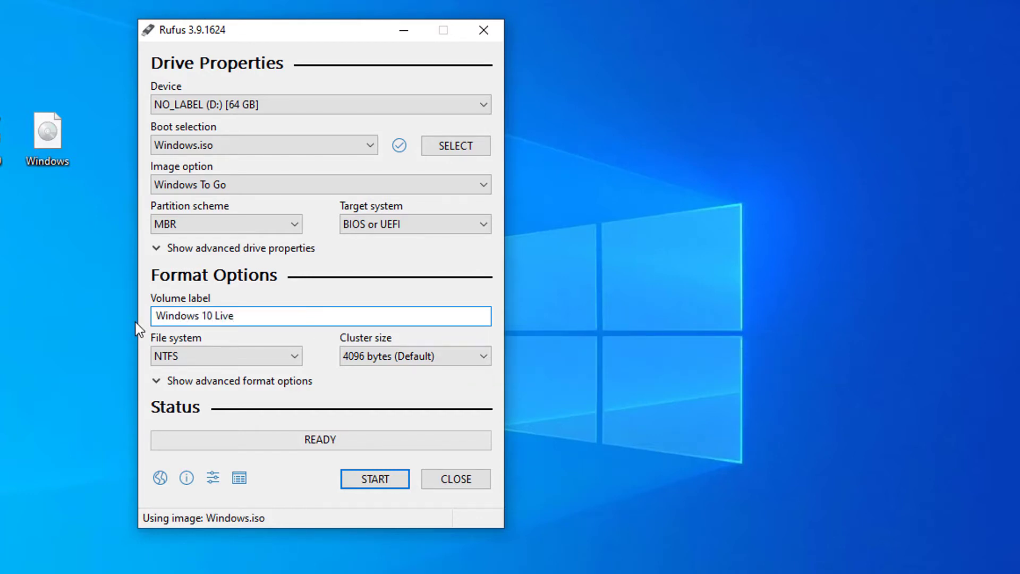
# Start writing the USB drive with the Windows 10 Pro version and agree to erase all data on the device
pyautogui.click(376, 480)
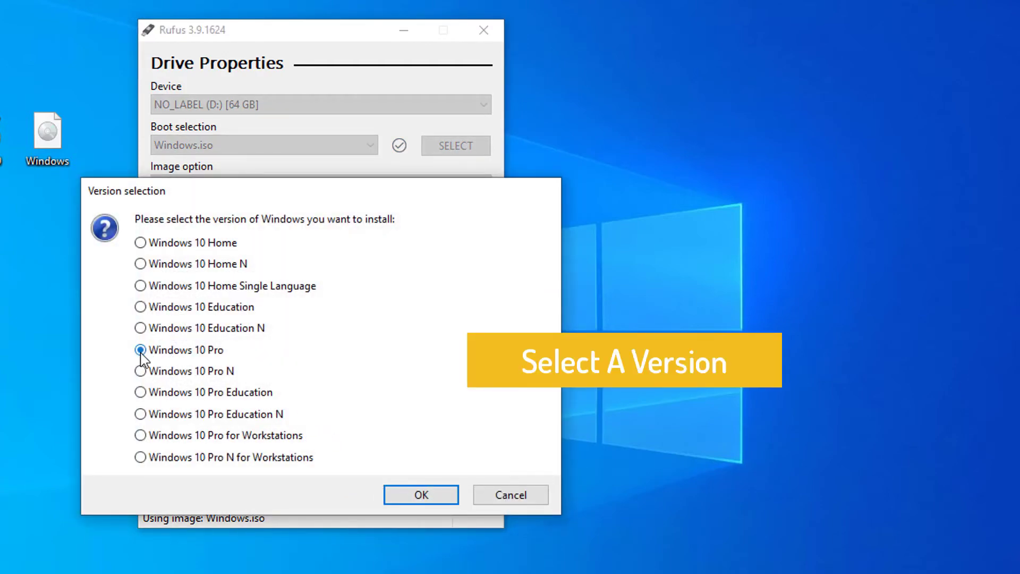
pyautogui.click(439, 498)
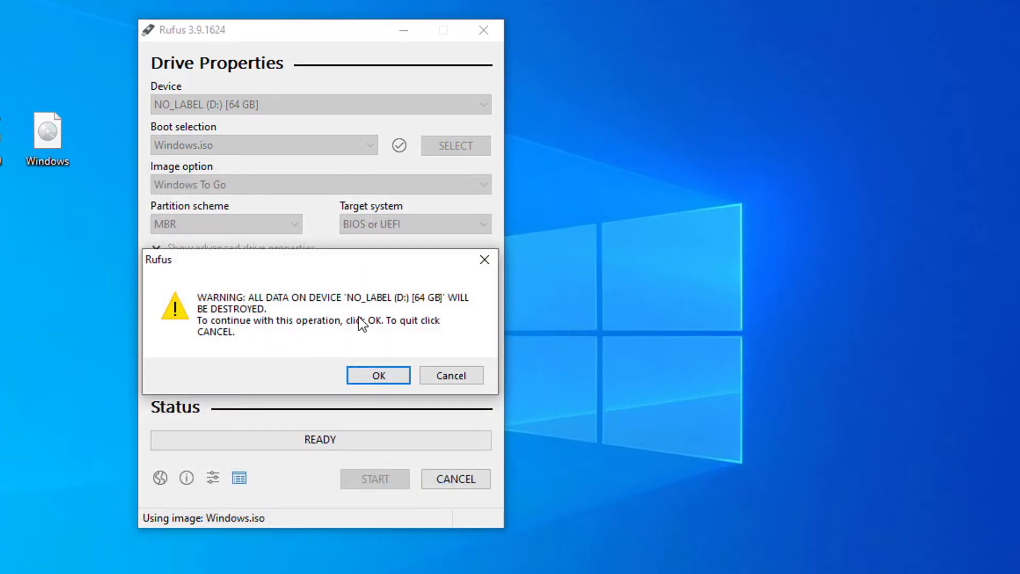
pyautogui.click(380, 381)
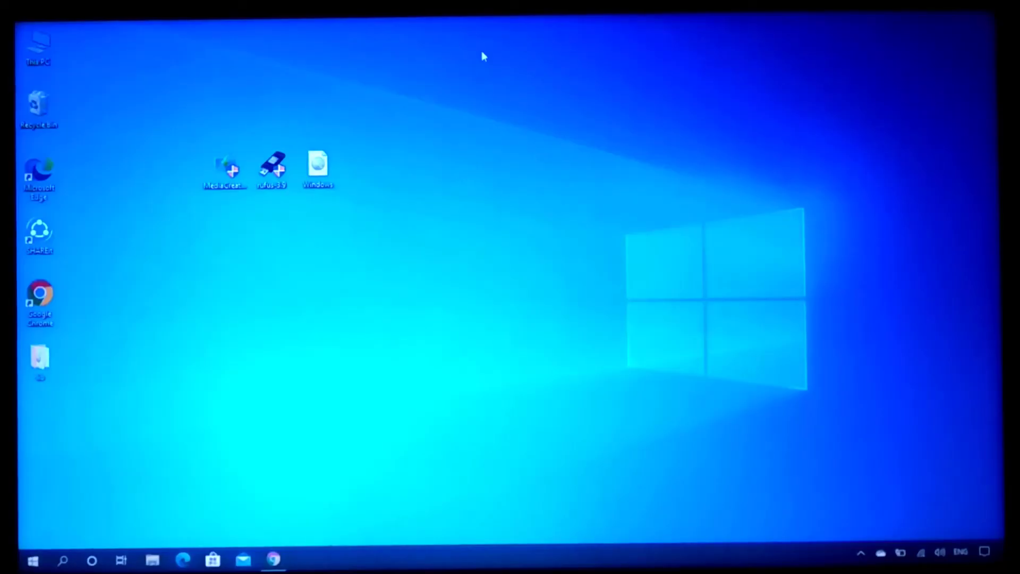
# Restart the computer and boot it from USB Hard Drive 1 - SMI Corporation USB DISK
pyautogui.click(33, 561)
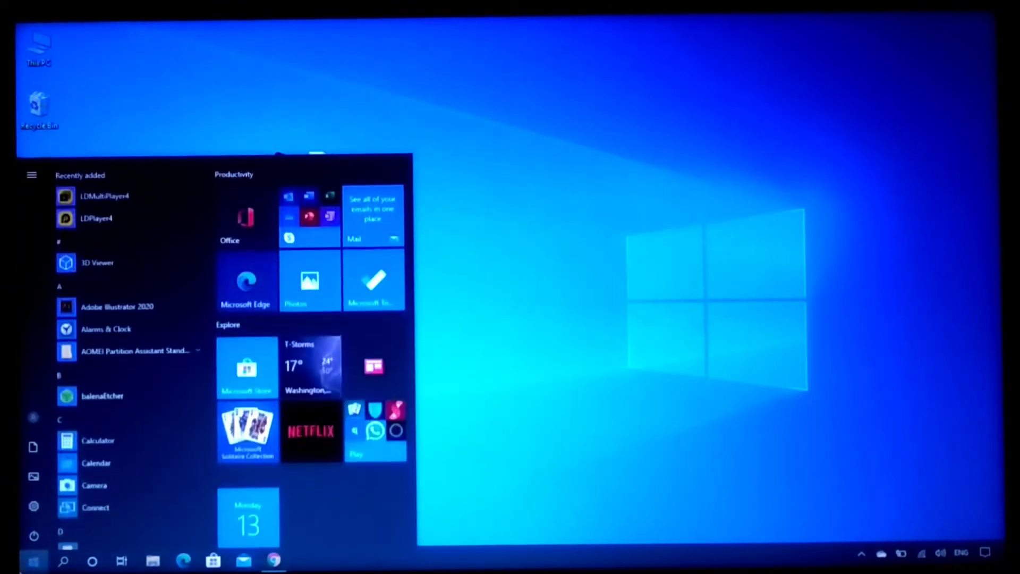
pyautogui.click(35, 536)
pyautogui.click(111, 488)
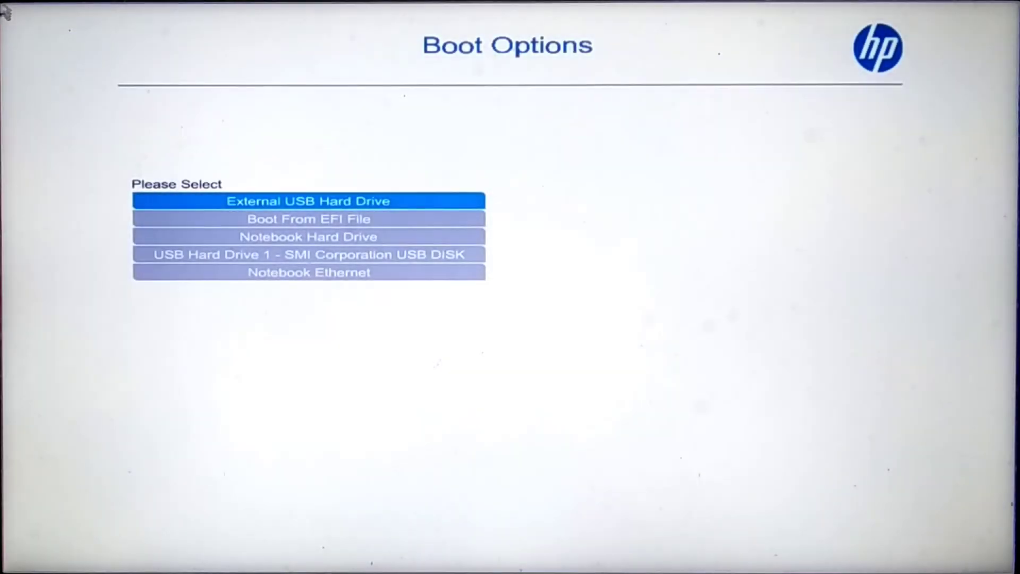
pyautogui.press('Down')
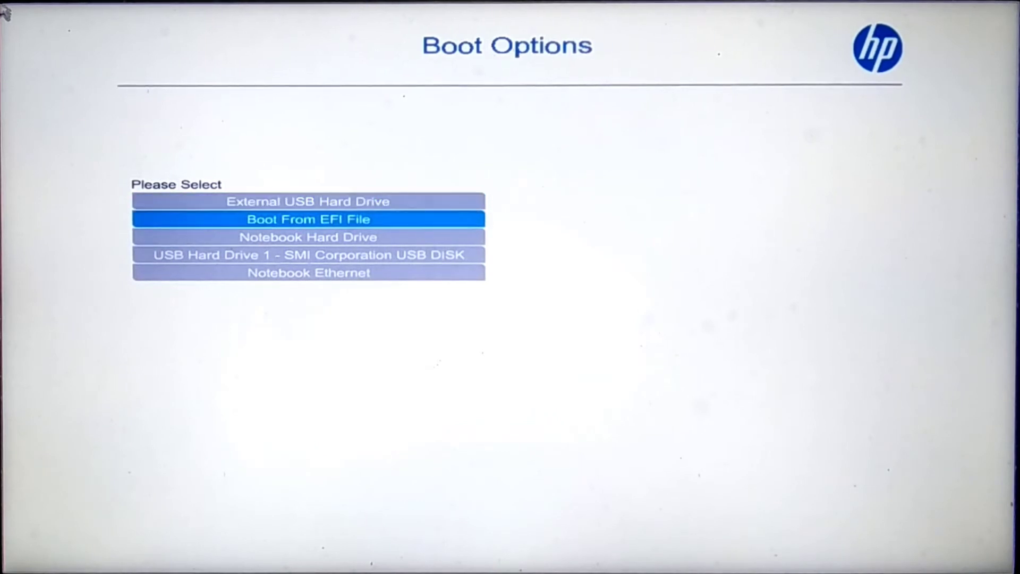
pyautogui.press('Down')
pyautogui.press('Down')
pyautogui.press('Return')
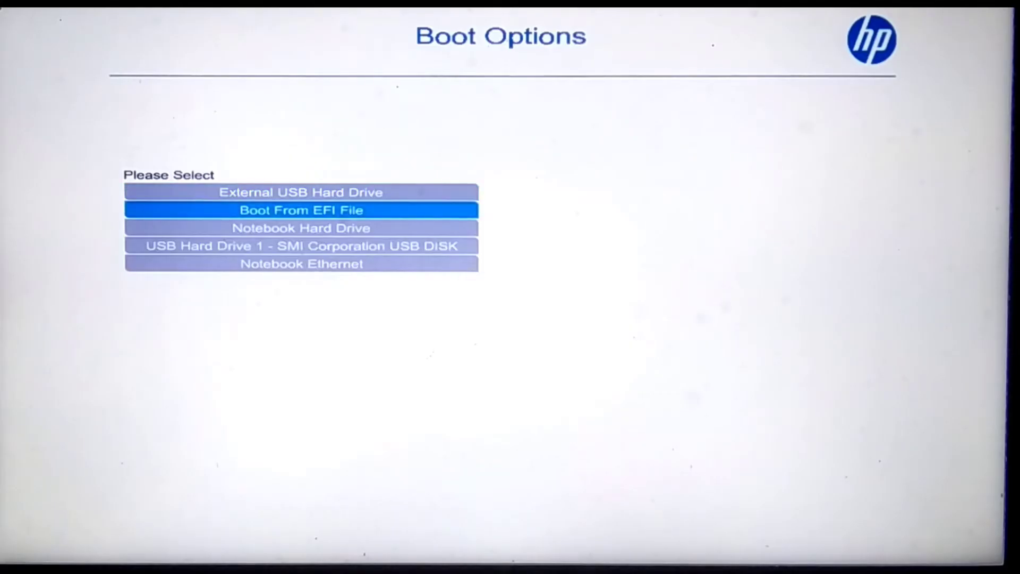
# Choose USB Hard Drive 1 - SMI Corporation USB DISK again as the boot device to continue the Windows setup
pyautogui.press('Down')
pyautogui.press('Down')
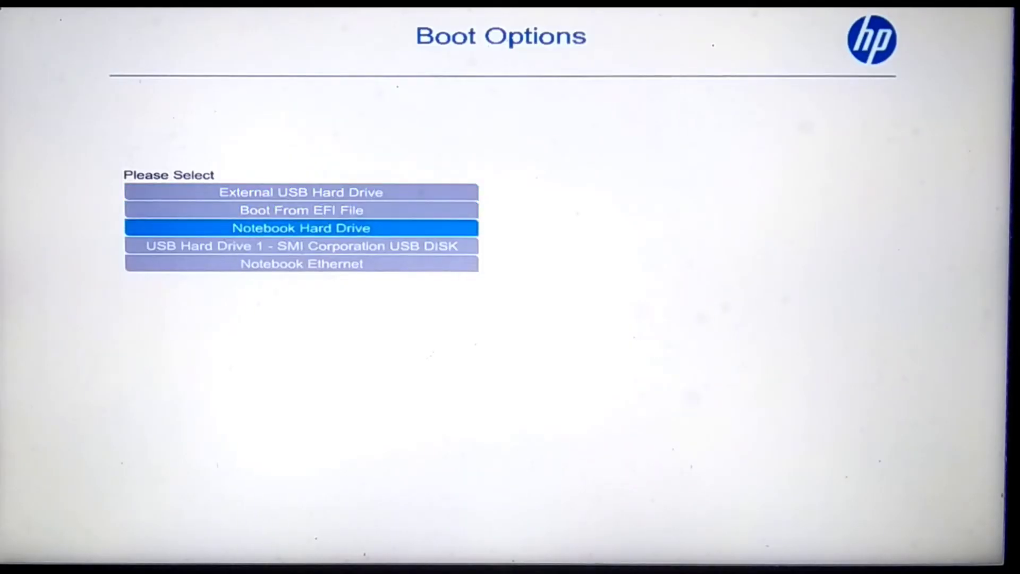
pyautogui.press('Return')
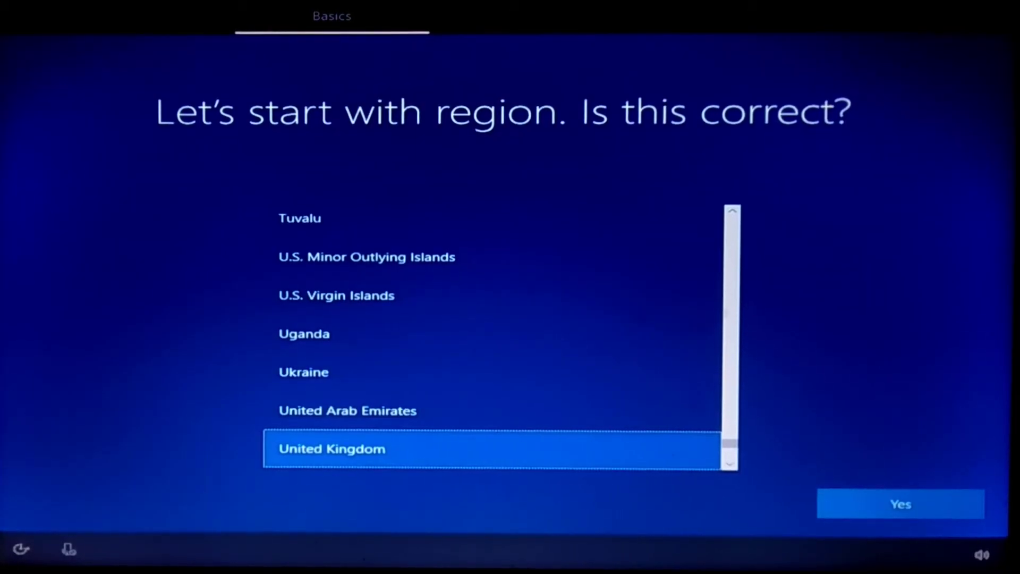
# Set the region to United States and confirm it
pyautogui.scroll(-3, 401, 319)
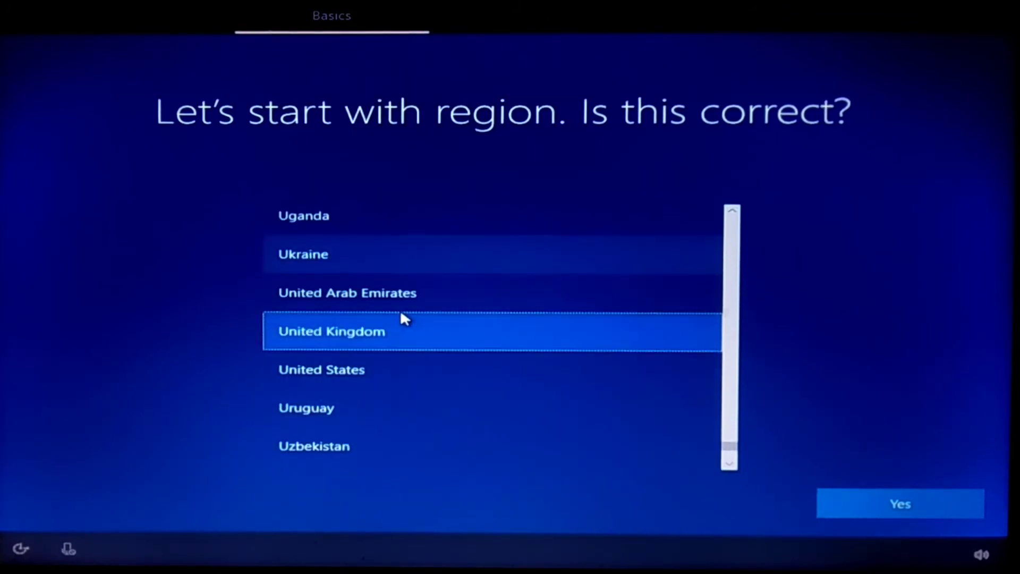
pyautogui.click(328, 372)
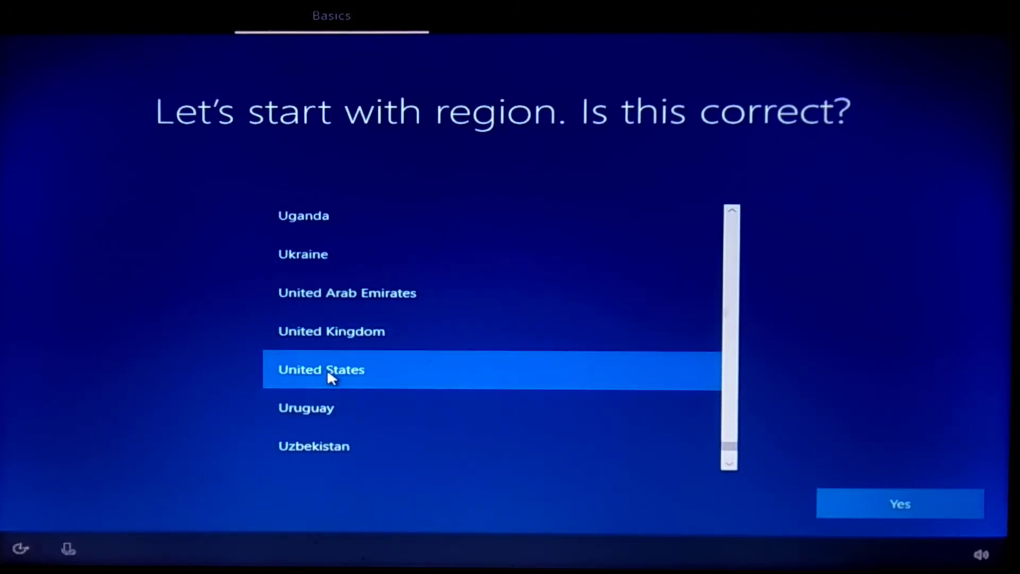
pyautogui.scroll(-1, 327, 372)
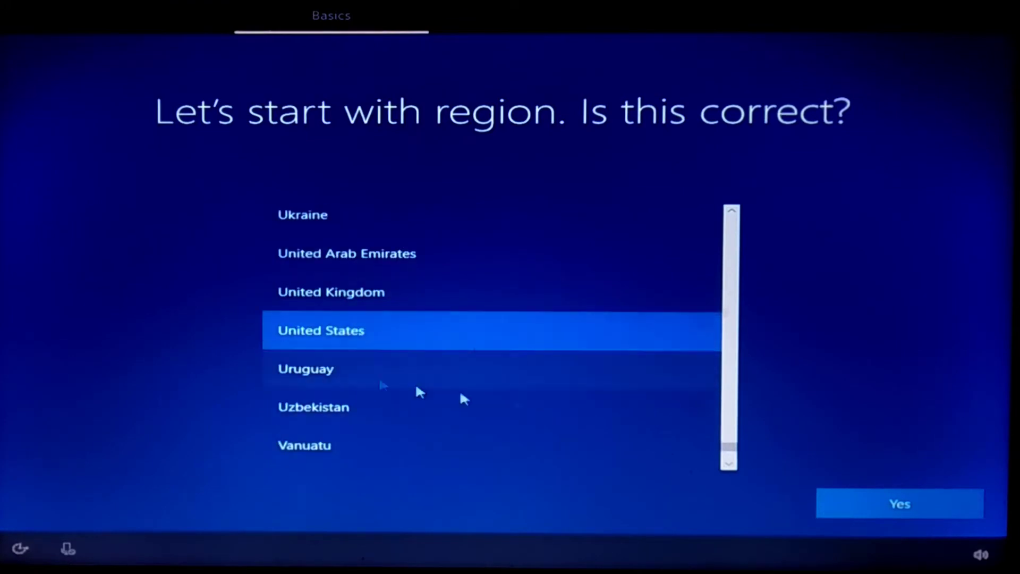
pyautogui.click(914, 510)
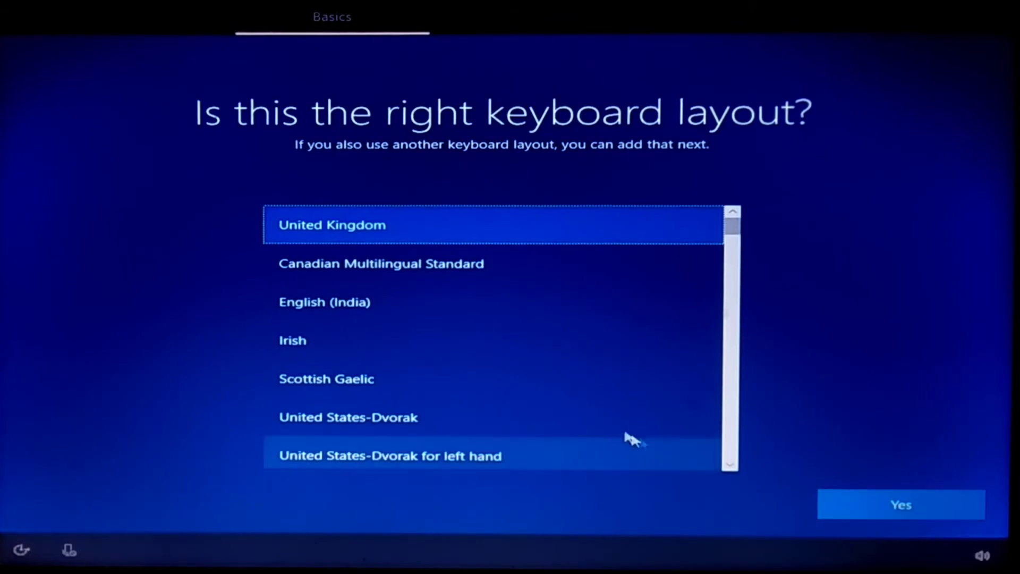
# Choose the United States-International keyboard layout and skip adding a second layout
pyautogui.scroll(-3, 584, 416)
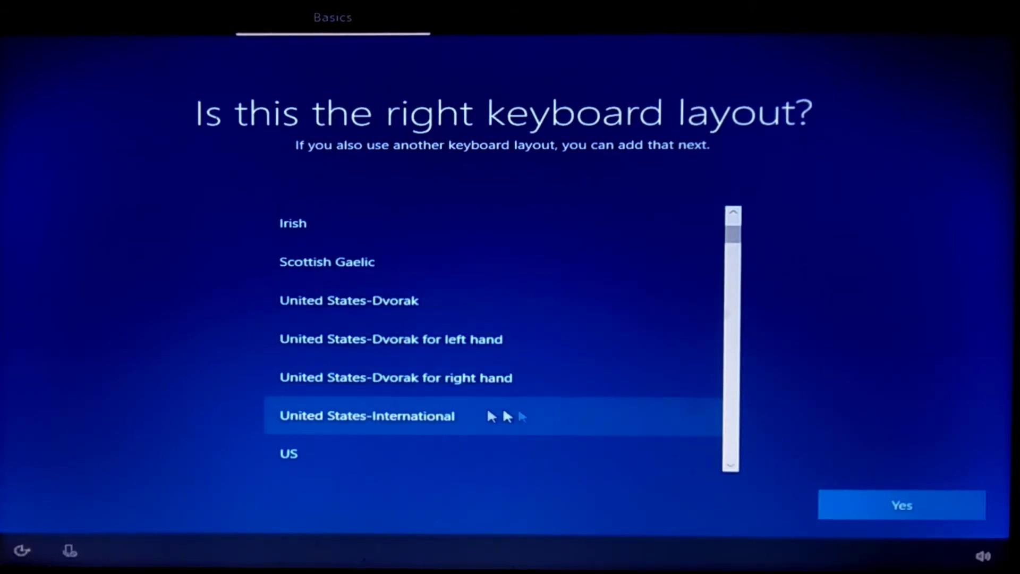
pyautogui.click(359, 416)
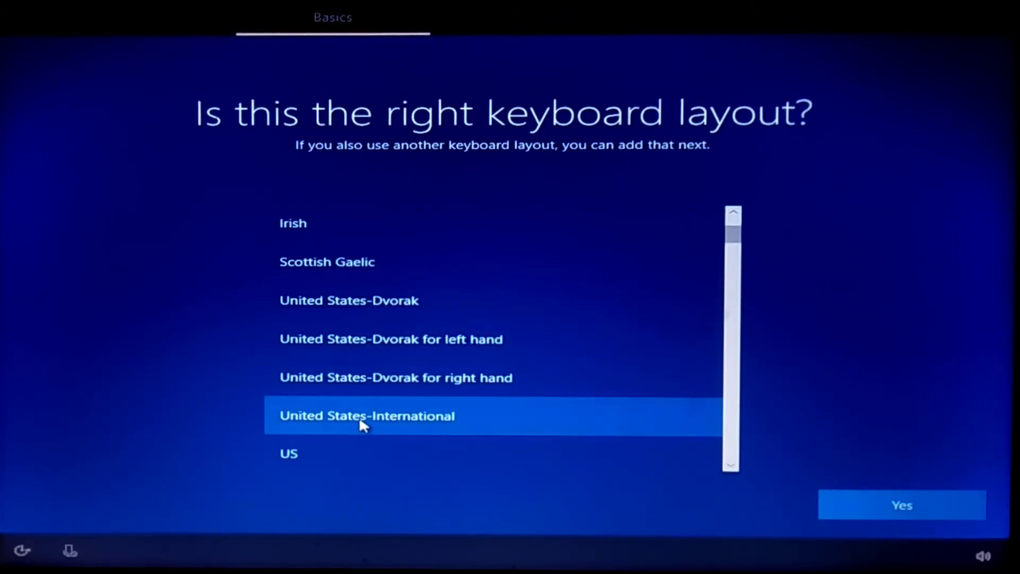
pyautogui.click(893, 506)
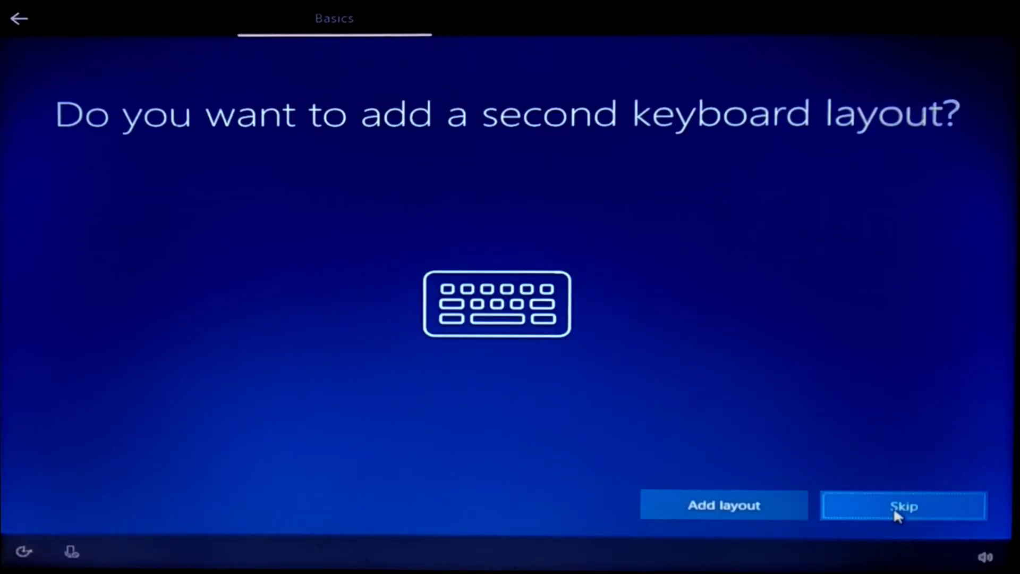
pyautogui.click(870, 515)
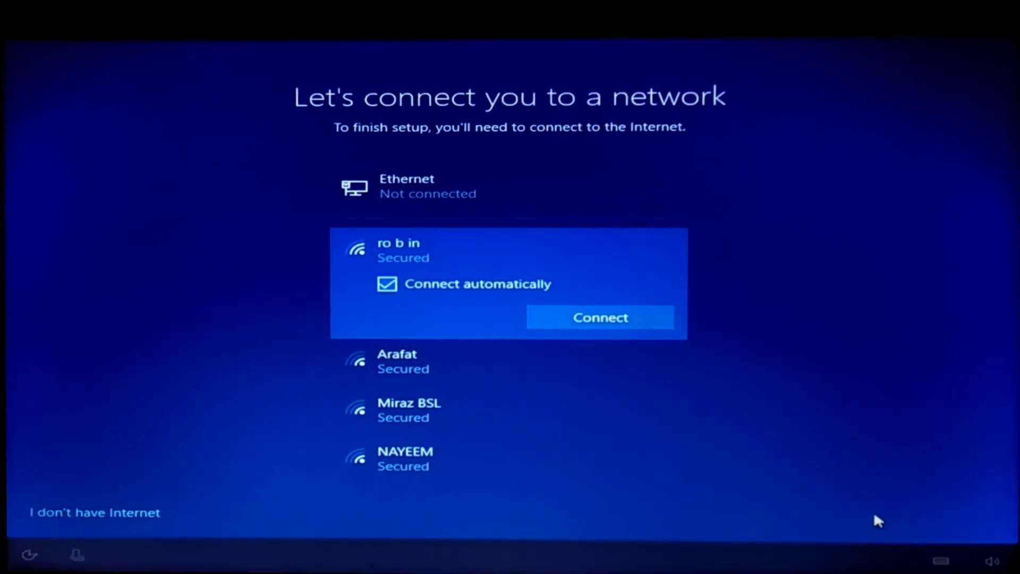
# Connect to the first listed Wi-Fi network by entering its network security key, and continue the setup
pyautogui.click(618, 327)
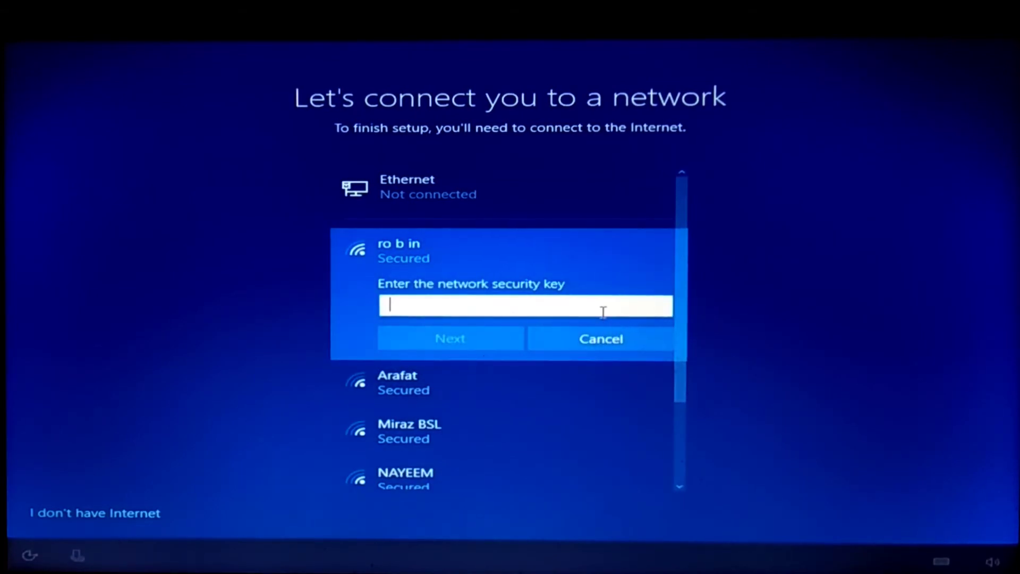
pyautogui.write('************')
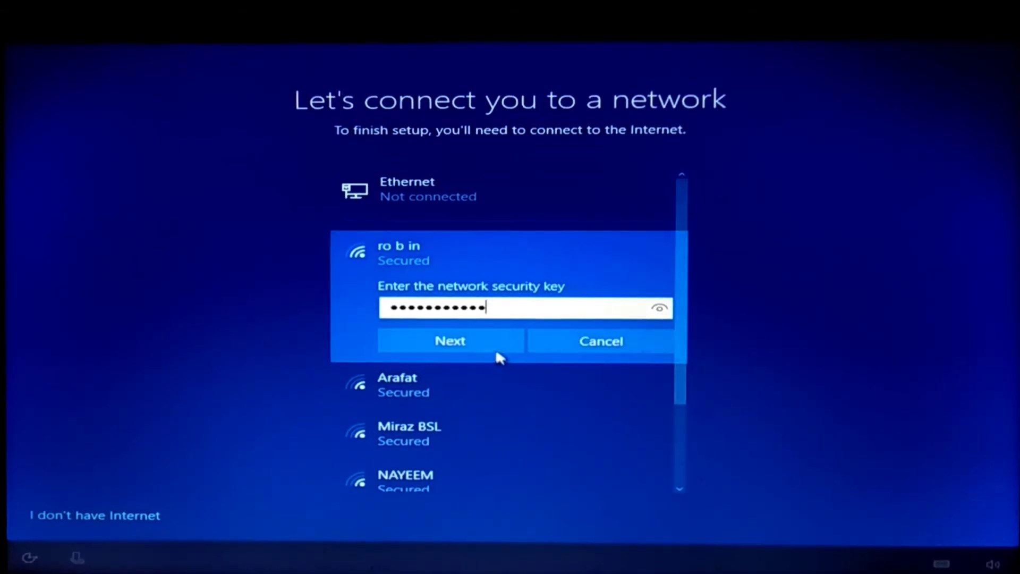
pyautogui.click(494, 346)
pyautogui.click(610, 382)
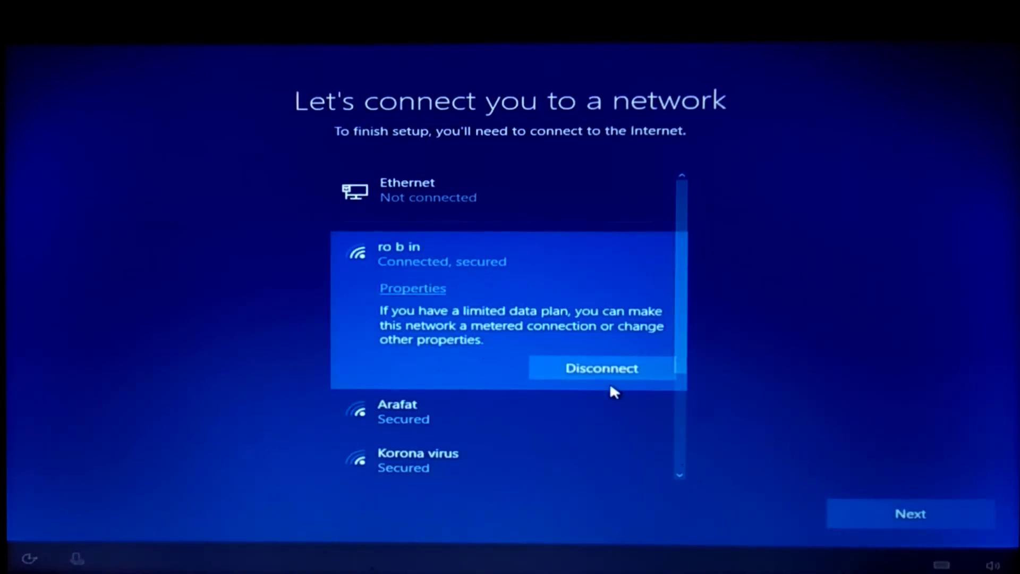
pyautogui.click(921, 515)
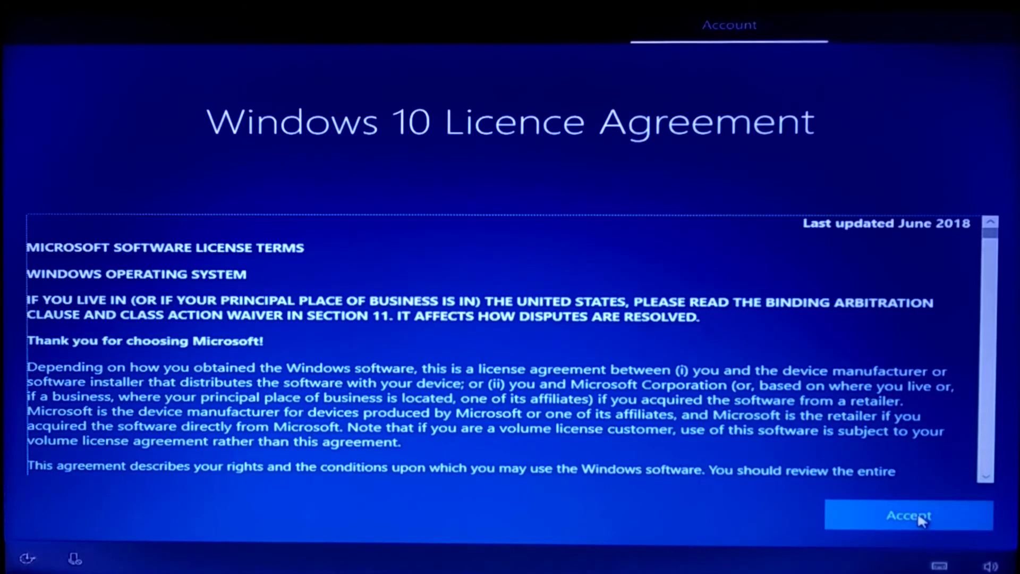
# Read through the Windows 10 Licence Agreement and accept it
pyautogui.scroll(-2, 901, 461)
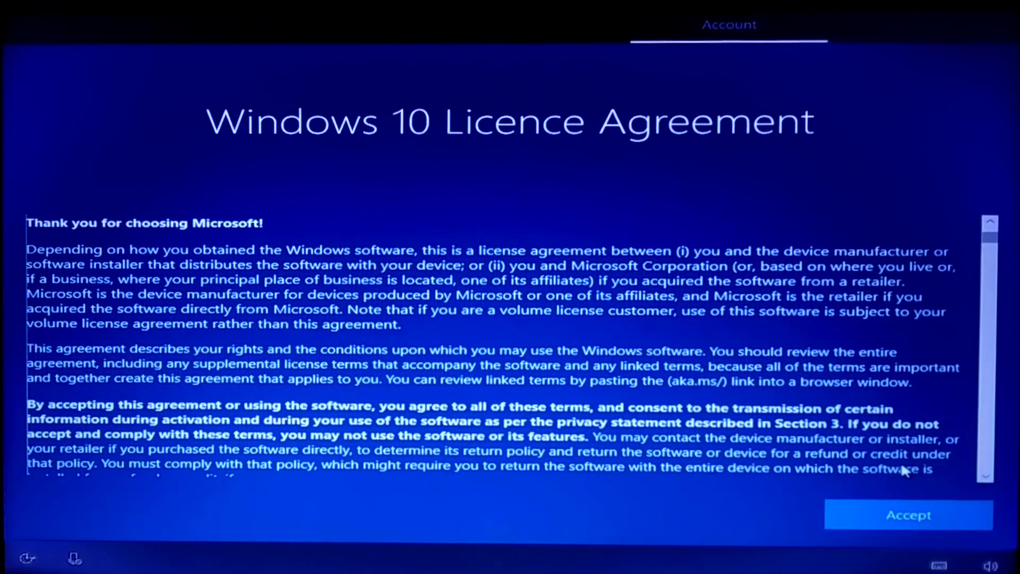
pyautogui.scroll(-2, 901, 462)
pyautogui.click(946, 515)
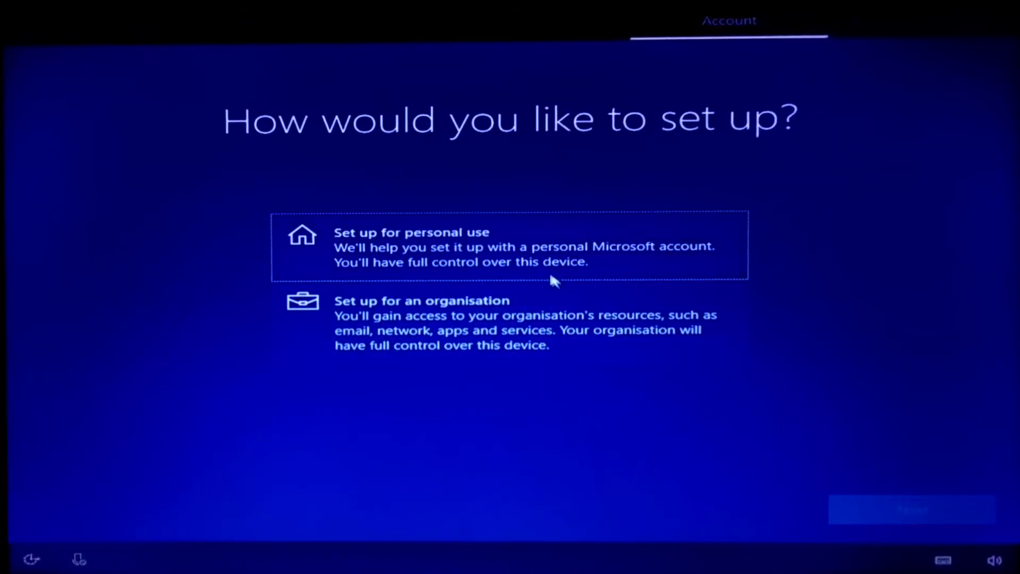
# Set up the device for personal use with an offline account and the limited experience
pyautogui.click(543, 263)
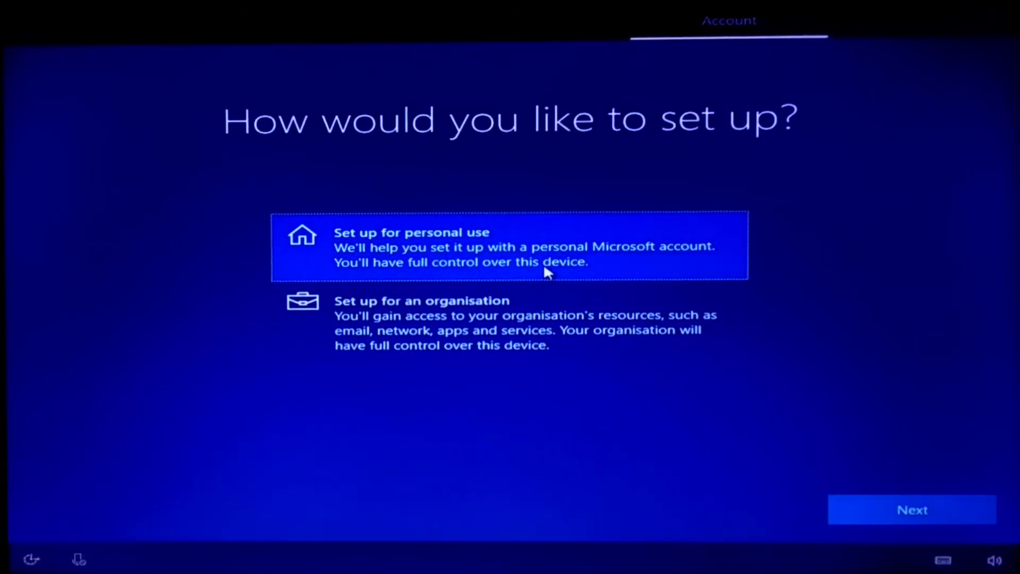
pyautogui.click(934, 508)
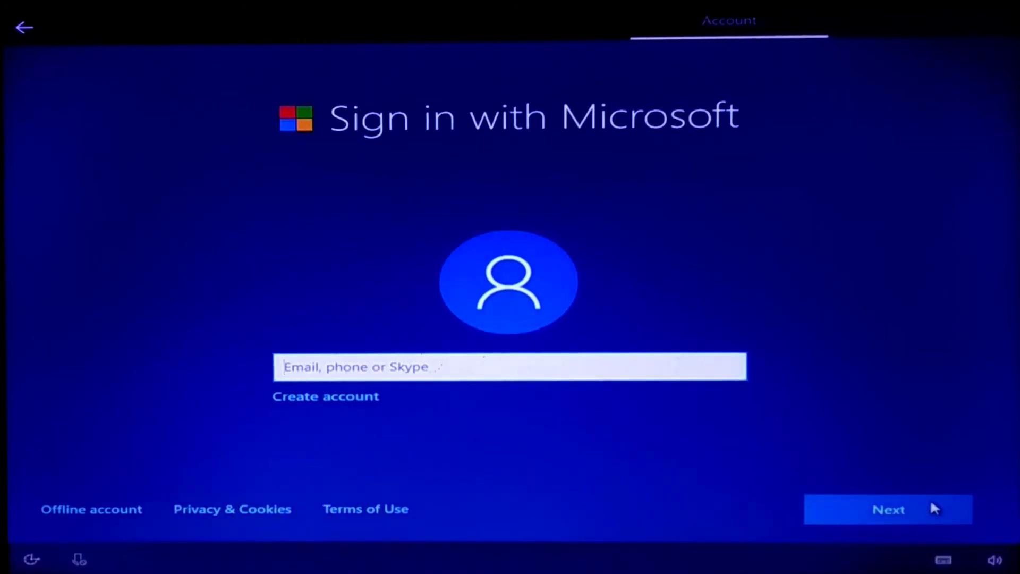
pyautogui.click(122, 511)
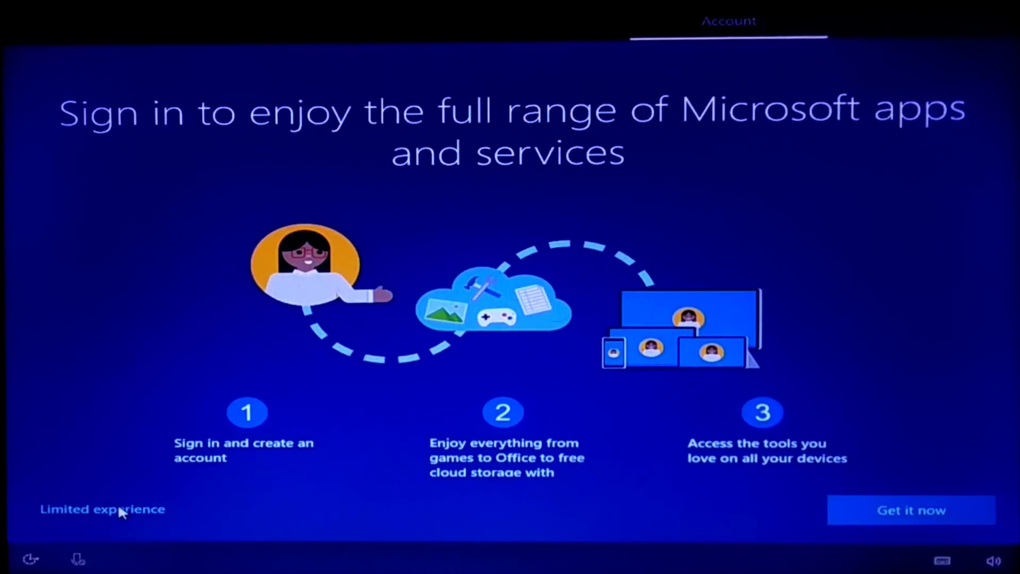
pyautogui.click(123, 511)
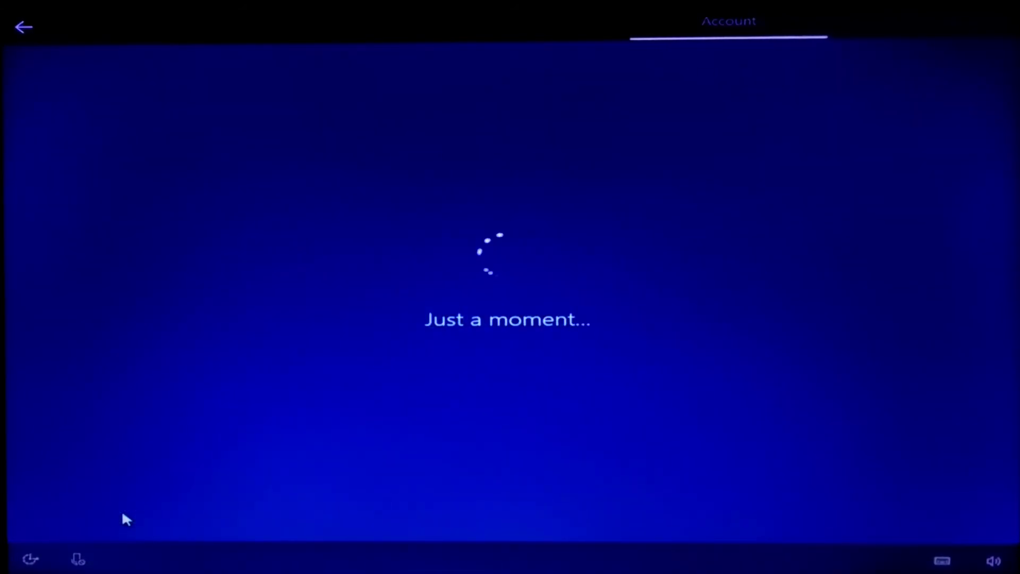
# Name the local user account FMS and continue without setting a password
pyautogui.write('F')
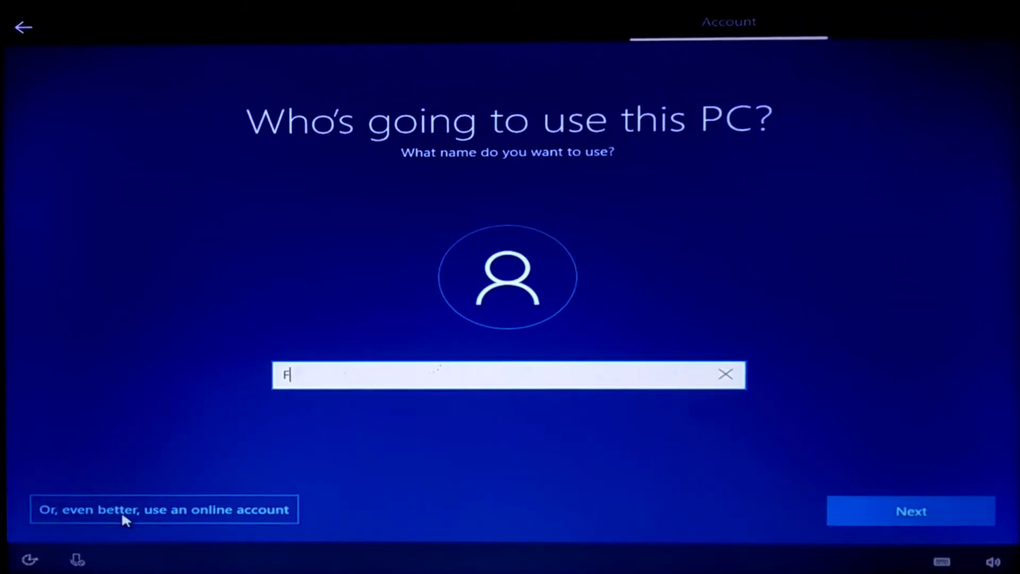
pyautogui.write('MS')
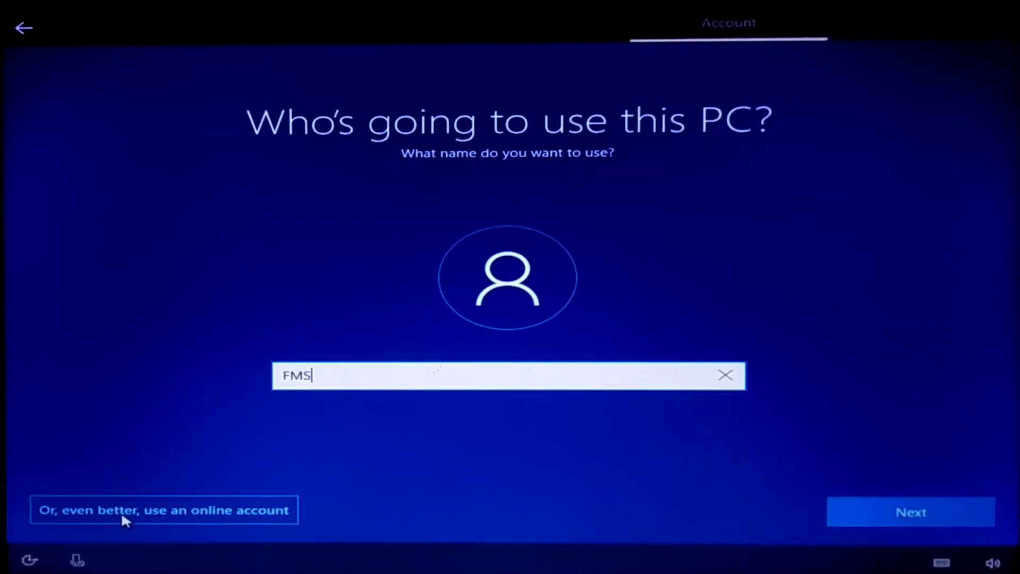
pyautogui.click(909, 509)
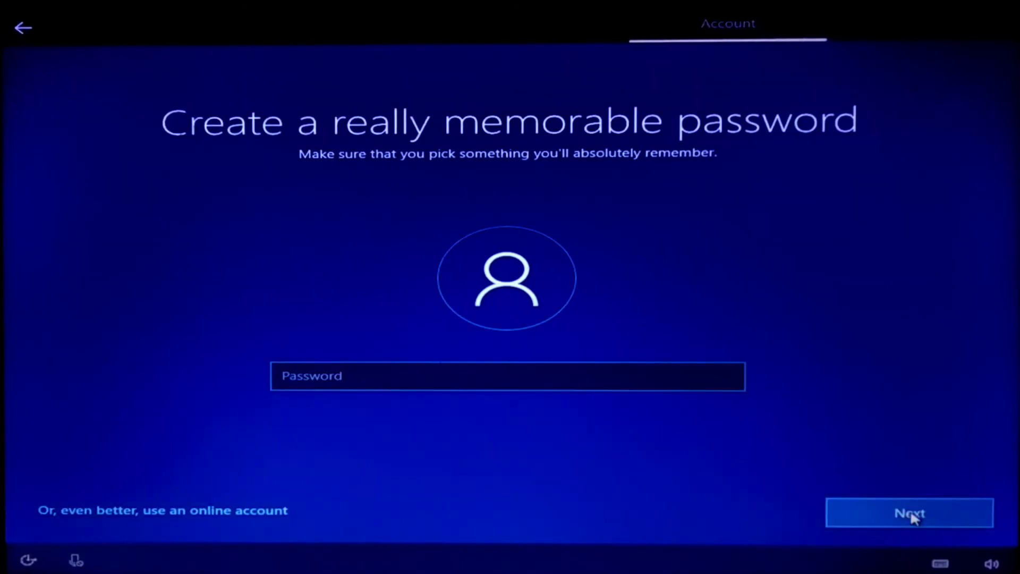
pyautogui.click(912, 515)
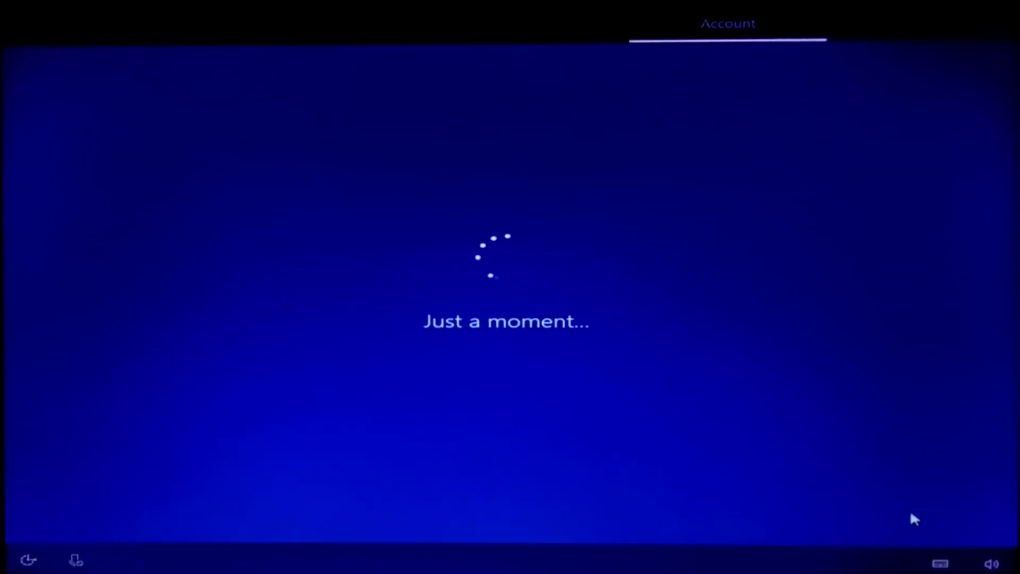
# Turn off online speech recognition, Find my device, inking and typing, and tailored experiences, set diagnostic data to Basic, and accept the privacy settings
pyautogui.click(902, 514)
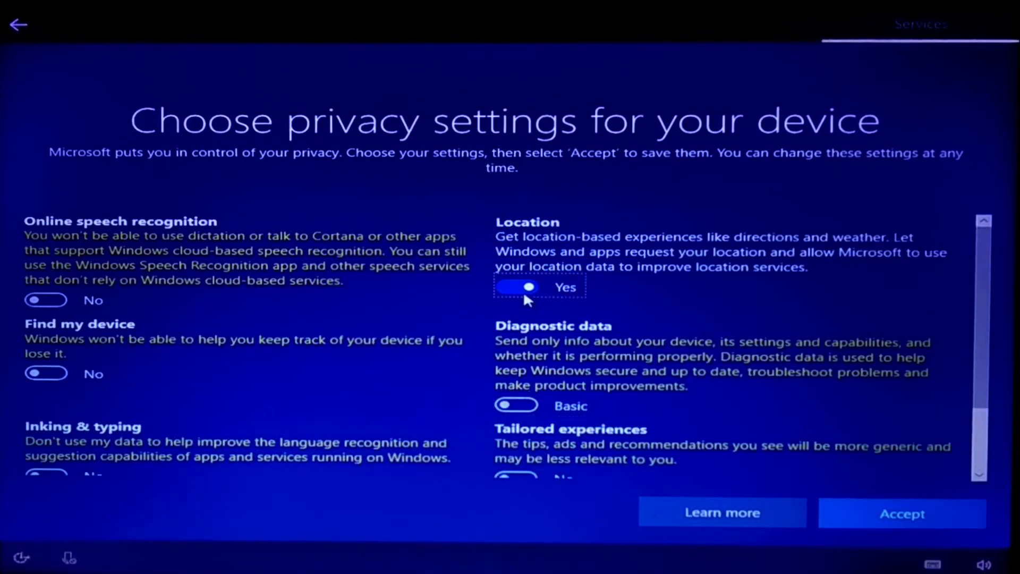
pyautogui.click(916, 516)
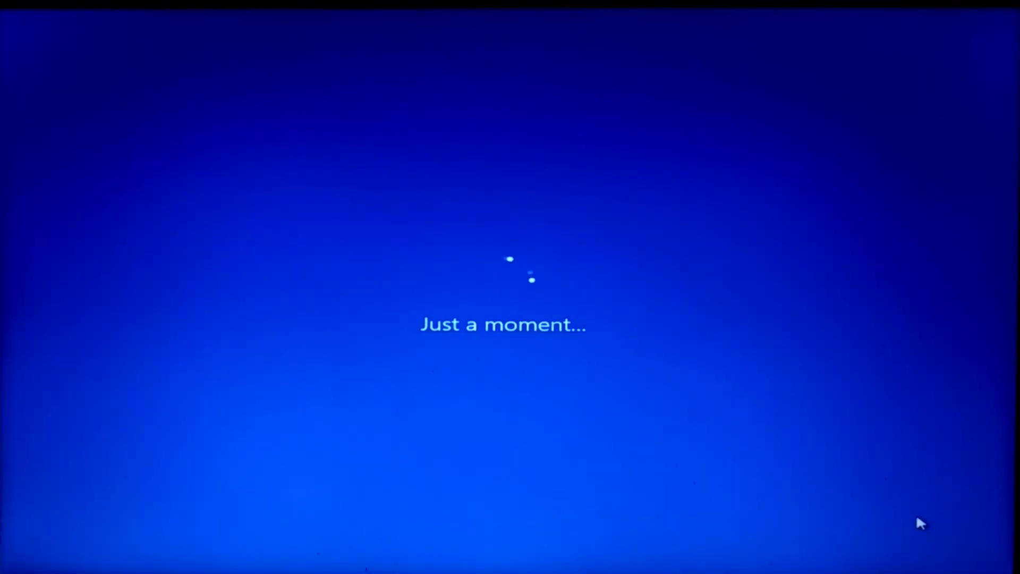